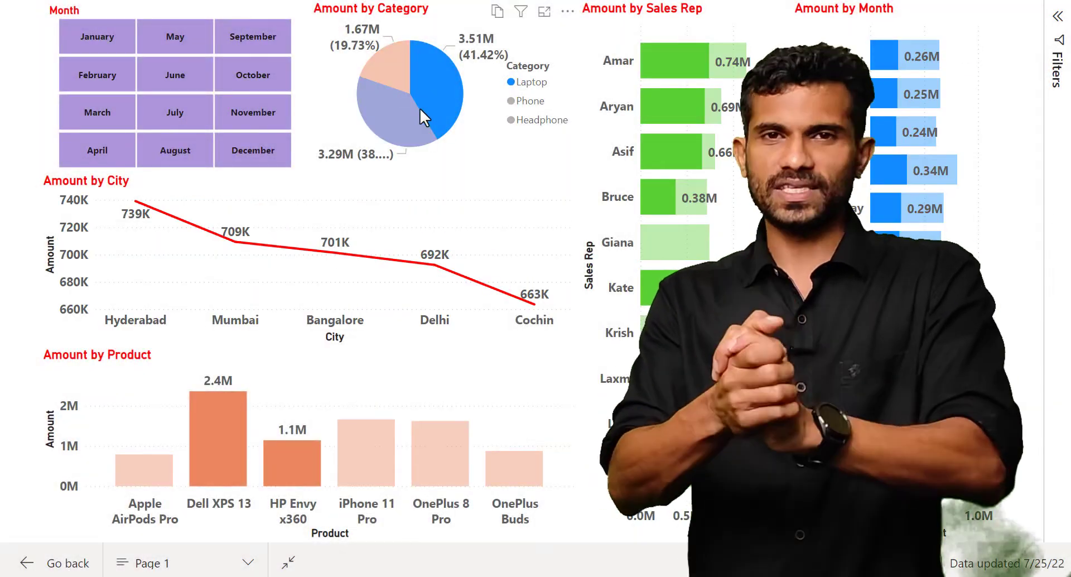
Step: Cross-filter the dashboard by the Phone and Headphone categories, then clear the category filter
{"action": "left_click", "coordinate": [397, 121]}
{"action": "left_click", "coordinate": [397, 75]}
{"action": "left_click", "coordinate": [391, 103], "text": "ctrl"}
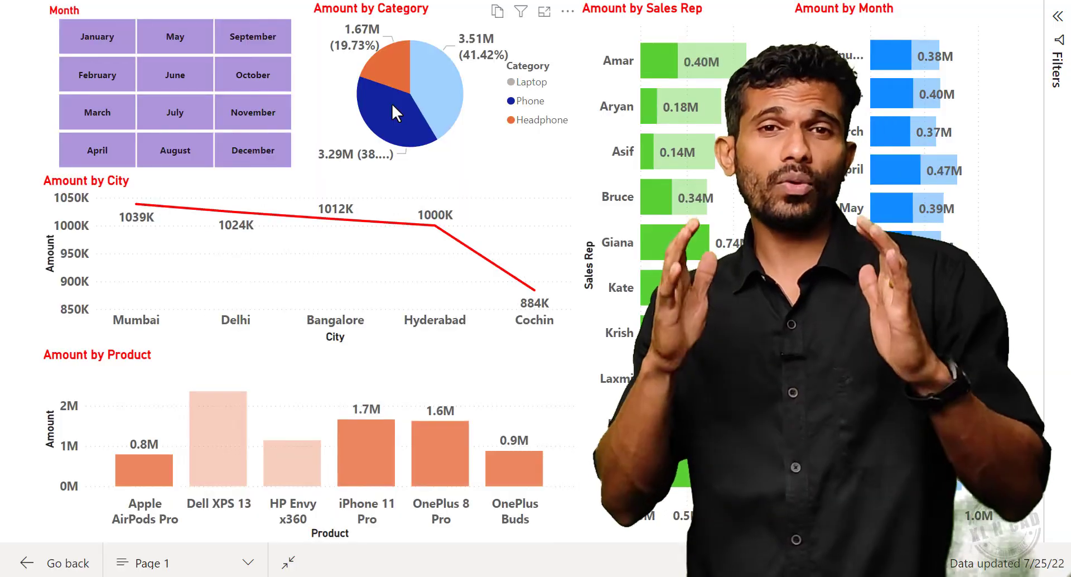
{"action": "left_click", "coordinate": [391, 102]}
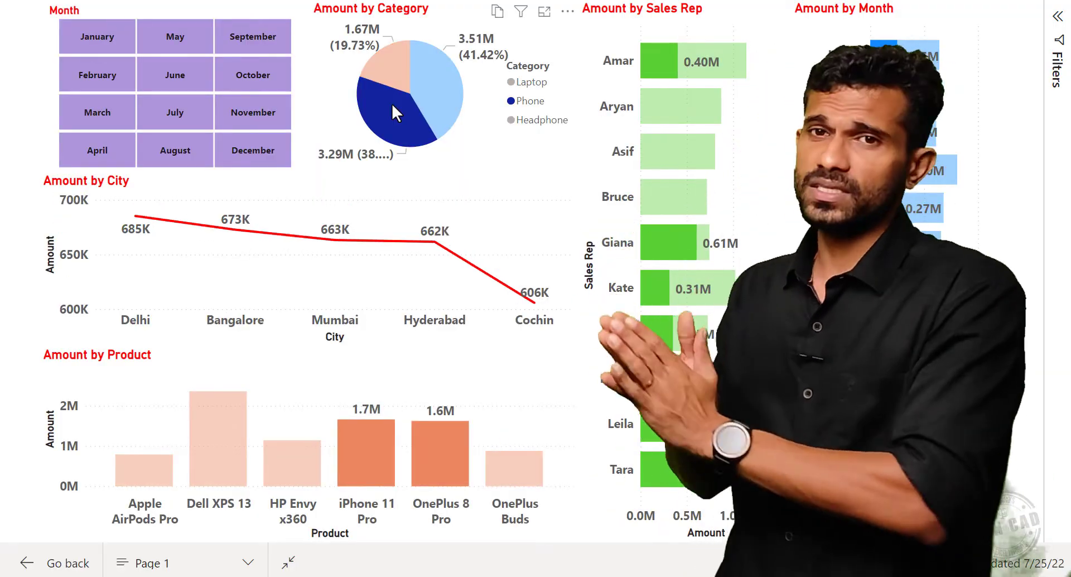
{"action": "left_click", "coordinate": [392, 103]}
Step: Filter by products Dell XPS 13, OnePlus 8 Pro, HP Envy x360 and OnePlus Buds
{"action": "left_click", "coordinate": [202, 430]}
{"action": "left_click", "coordinate": [444, 443]}
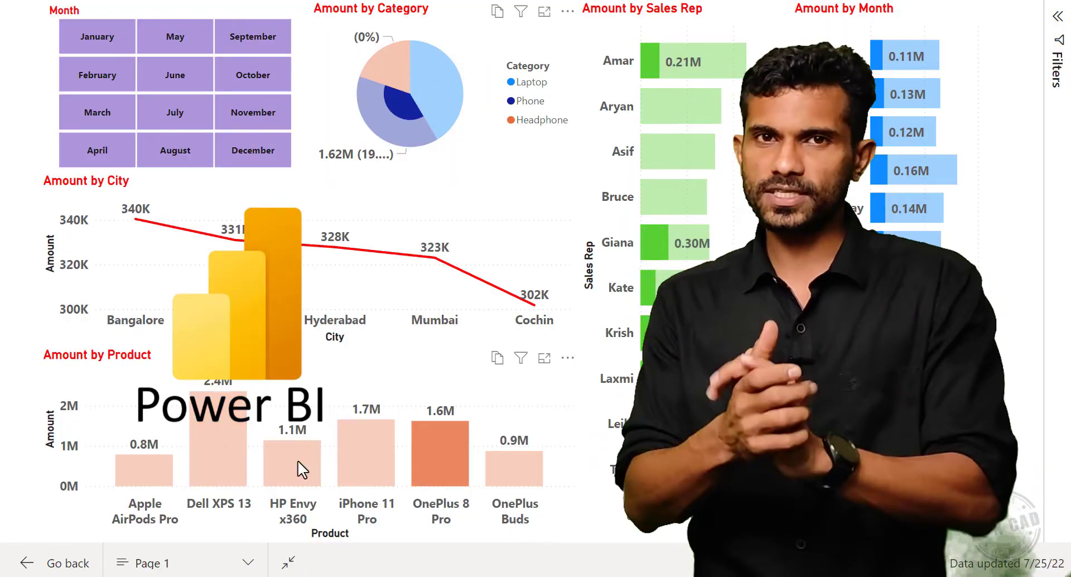
{"action": "left_click", "coordinate": [297, 460]}
{"action": "left_click", "coordinate": [220, 460], "text": "ctrl"}
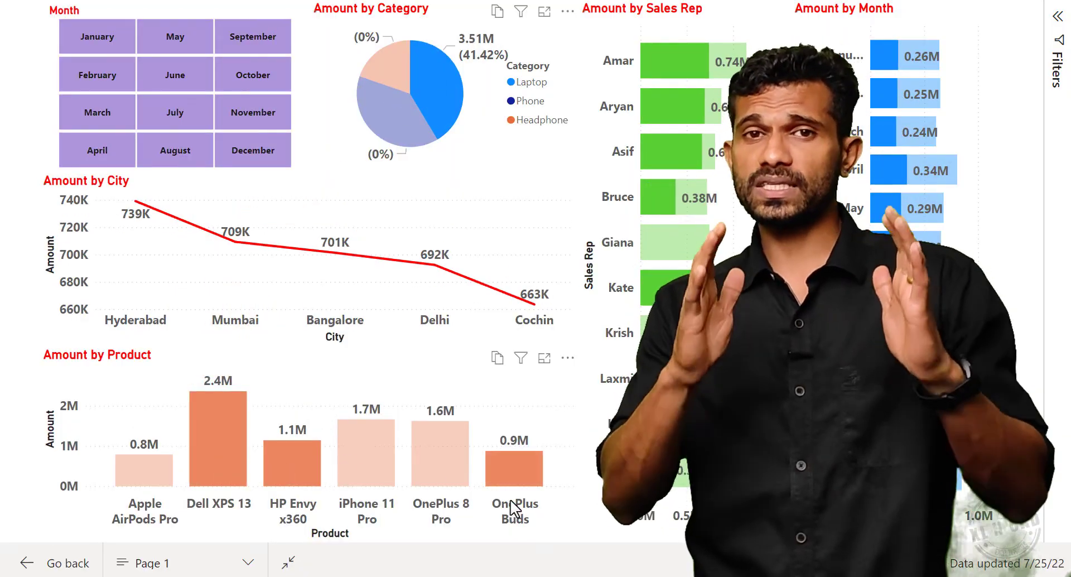
{"action": "left_click", "coordinate": [514, 471], "text": "ctrl"}
{"action": "left_click", "coordinate": [515, 469]}
Step: Filter by sales reps Kate, Bruce and Amar, ending with the sales-rep filter cleared
{"action": "left_click", "coordinate": [710, 297]}
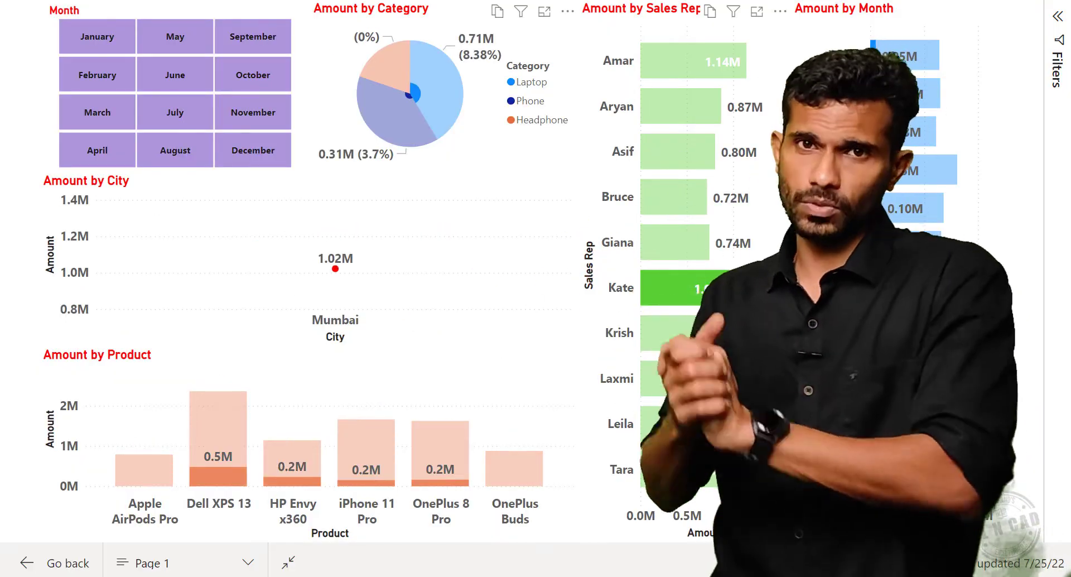
{"action": "left_click", "coordinate": [709, 297]}
{"action": "left_click", "coordinate": [678, 204]}
{"action": "left_click", "coordinate": [663, 71], "text": "ctrl"}
{"action": "left_click", "coordinate": [675, 67]}
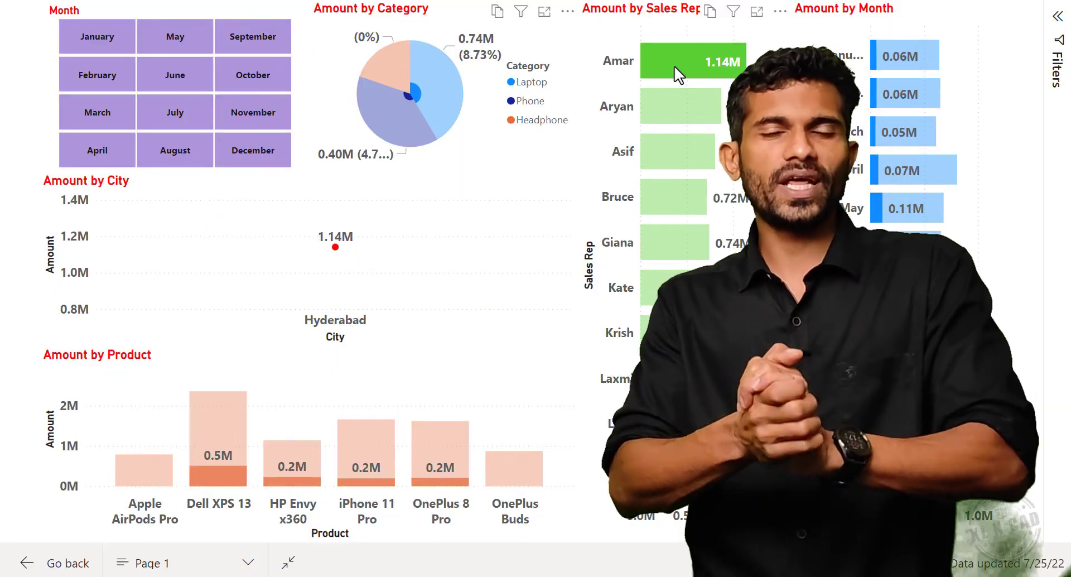
{"action": "left_click", "coordinate": [674, 65]}
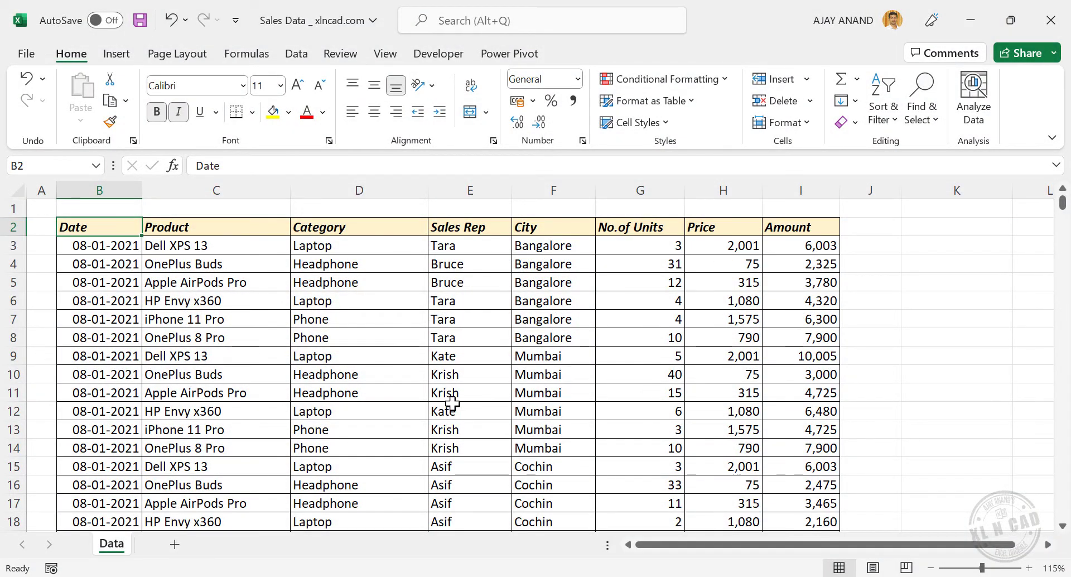
{"action": "scroll", "coordinate": [207, 267], "scroll_direction": "down", "scroll_amount": 7}
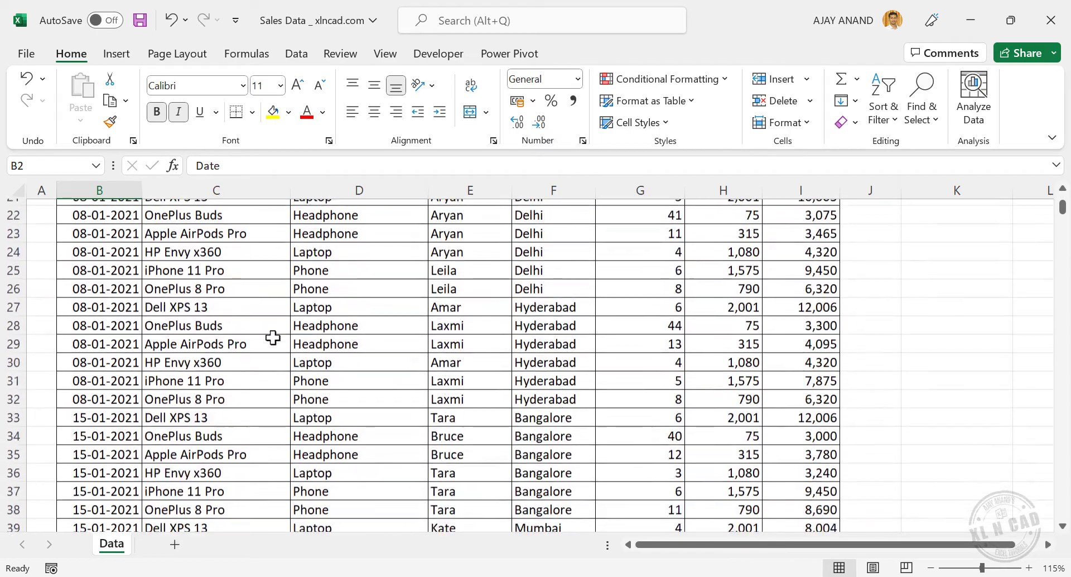
{"action": "scroll", "coordinate": [556, 391], "scroll_direction": "down", "scroll_amount": 3}
{"action": "scroll", "coordinate": [557, 416], "scroll_direction": "down", "scroll_amount": 2}
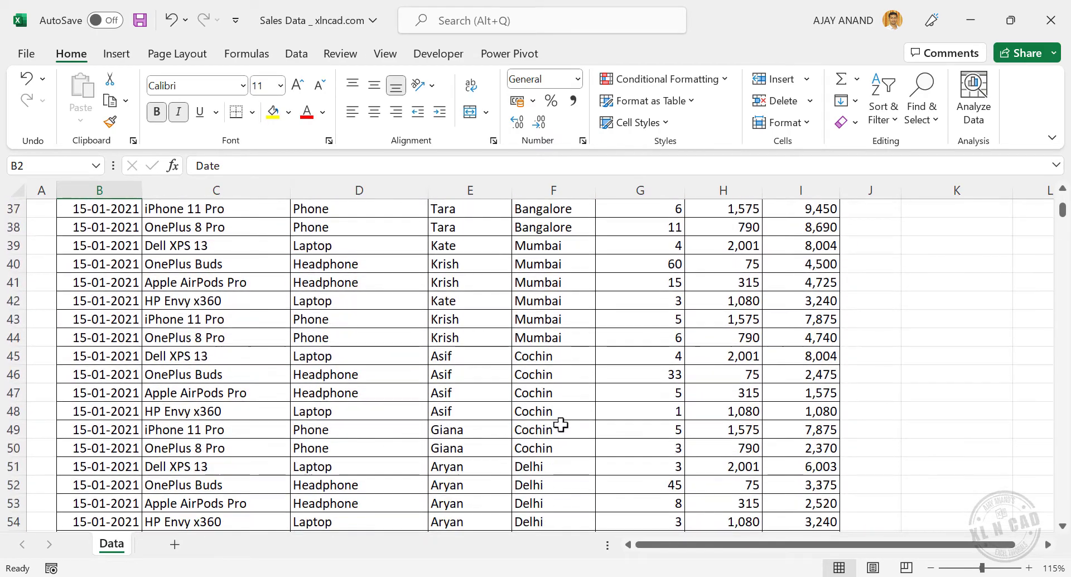
{"action": "scroll", "coordinate": [557, 418], "scroll_direction": "up", "scroll_amount": 12}
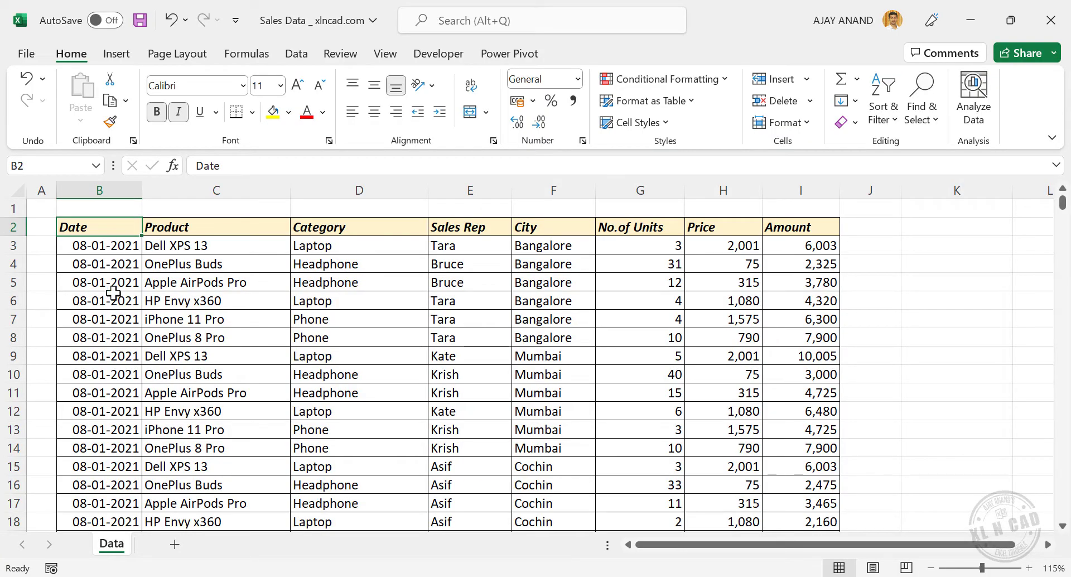
{"action": "scroll", "coordinate": [116, 337], "scroll_direction": "down", "scroll_amount": 3}
{"action": "left_click", "coordinate": [115, 339]}
{"action": "key", "text": "ctrl+Down"}
{"action": "scroll", "coordinate": [120, 342], "scroll_direction": "down", "scroll_amount": 3}
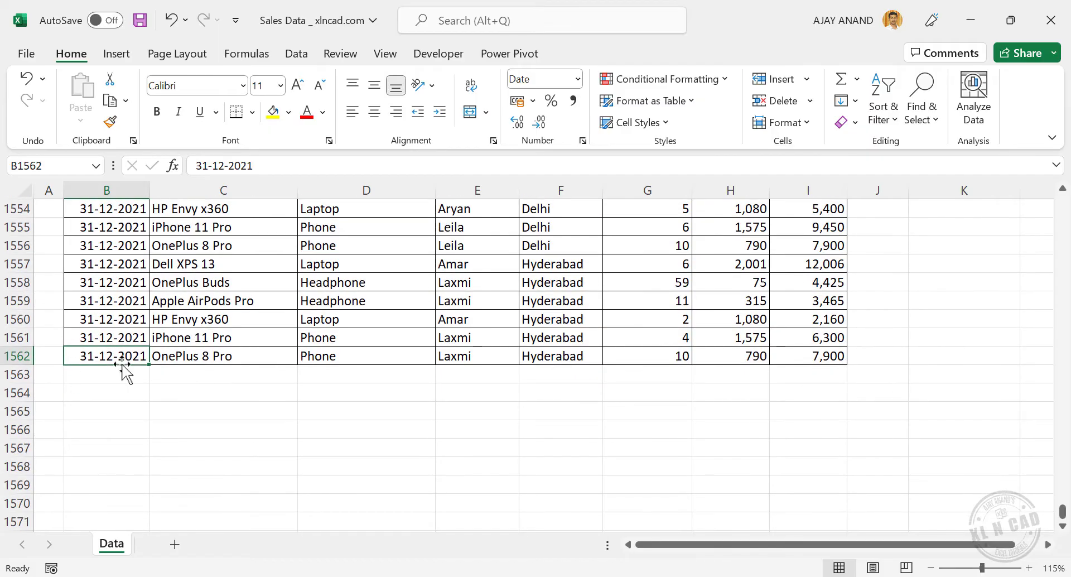
{"action": "key", "text": "ctrl+Up"}
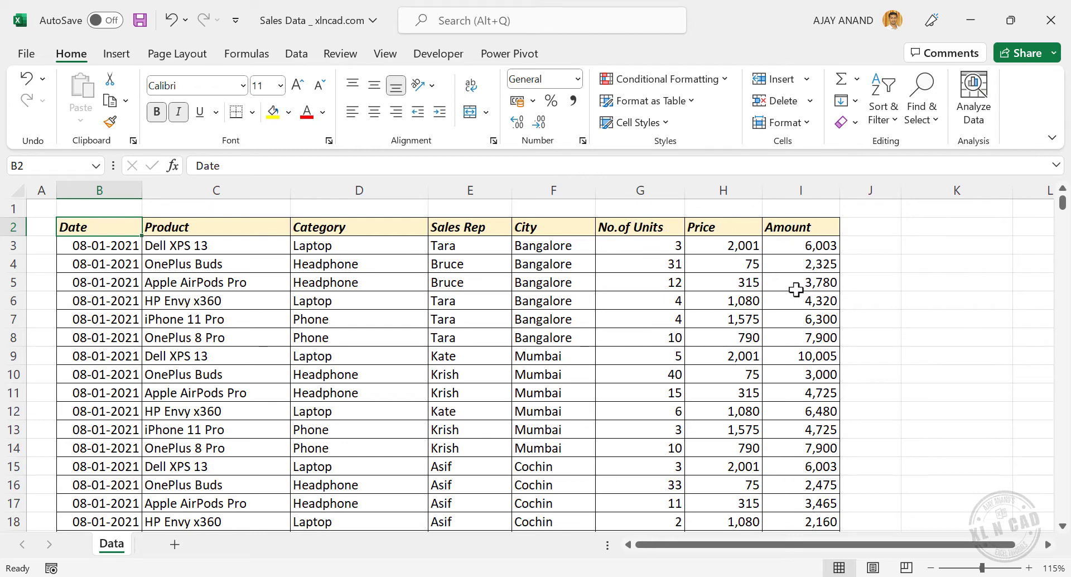
{"action": "left_click", "coordinate": [122, 246]}
{"action": "key", "text": "End"}
{"action": "key", "text": "shift+Down"}
{"action": "scroll", "coordinate": [301, 345], "scroll_direction": "down", "scroll_amount": 2}
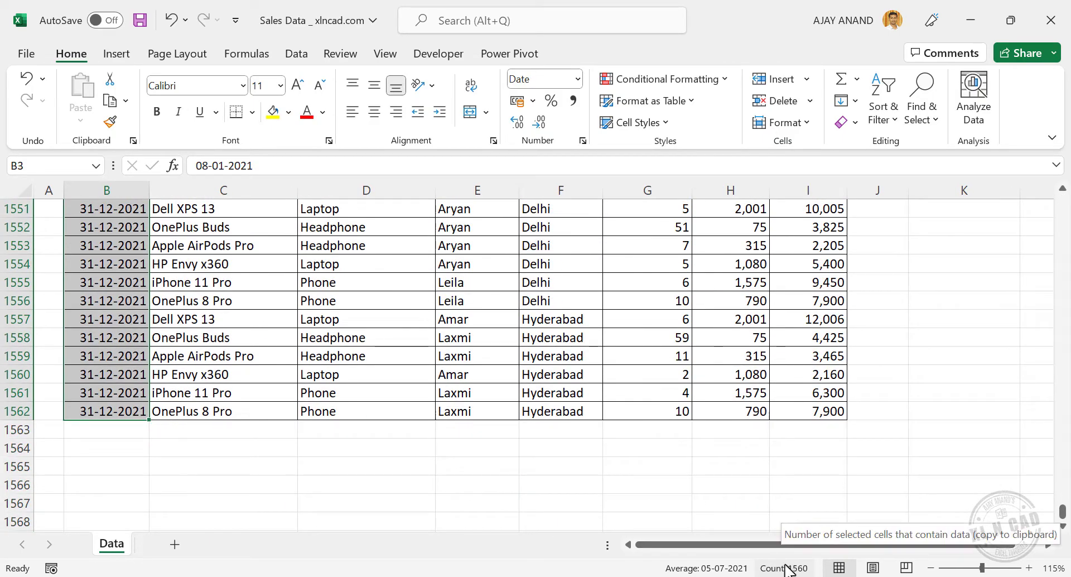
{"action": "key", "text": "ctrl+Up"}
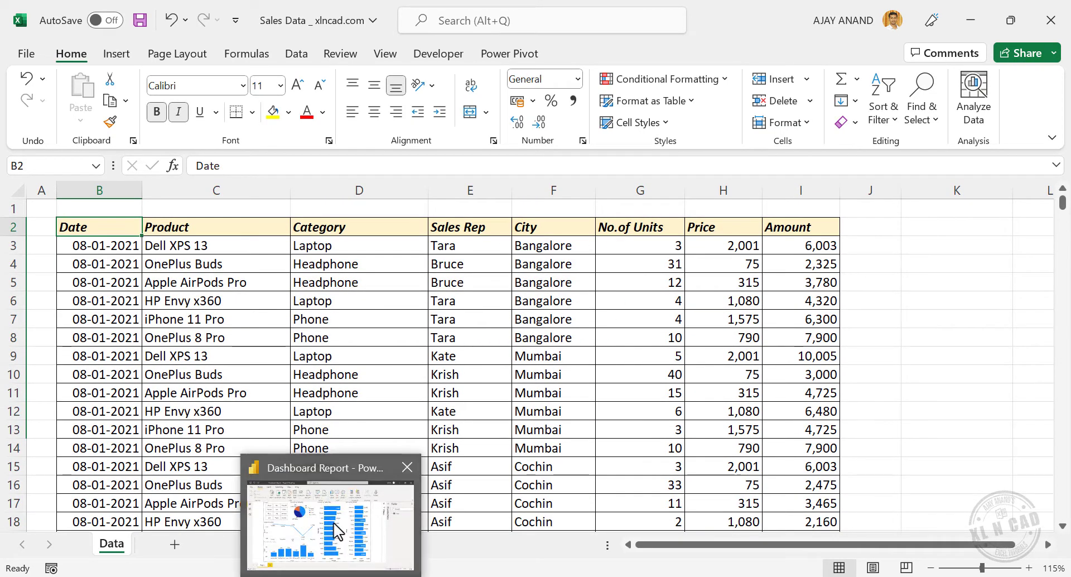
Step: Switch to the Power BI Desktop window showing the unfiltered Dashboard Report
{"action": "left_click", "coordinate": [350, 524]}
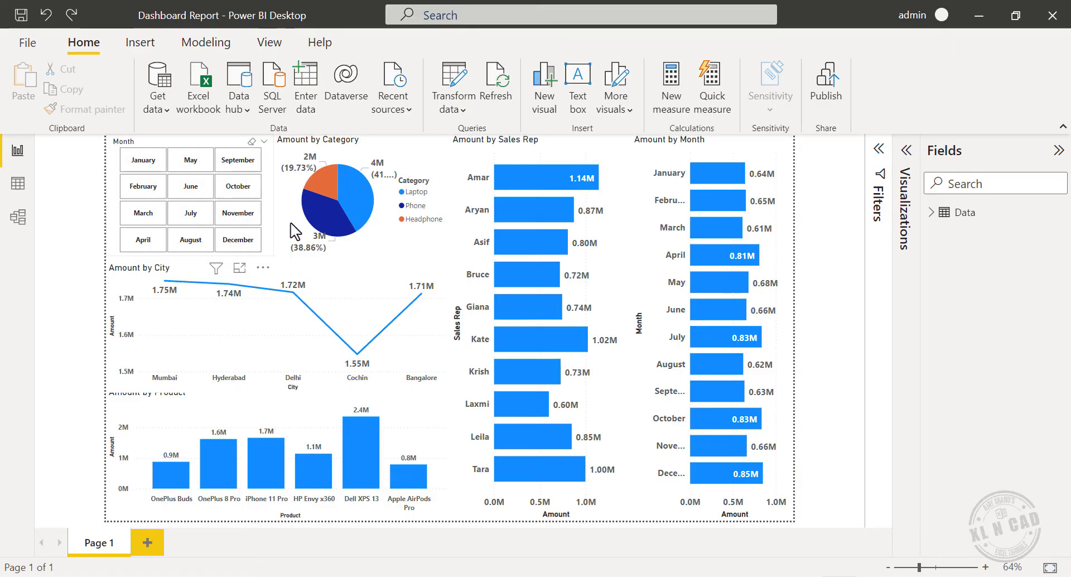
Step: Filter the slicer to July, add February, April and October, then clear the month selection
{"action": "left_click", "coordinate": [190, 214]}
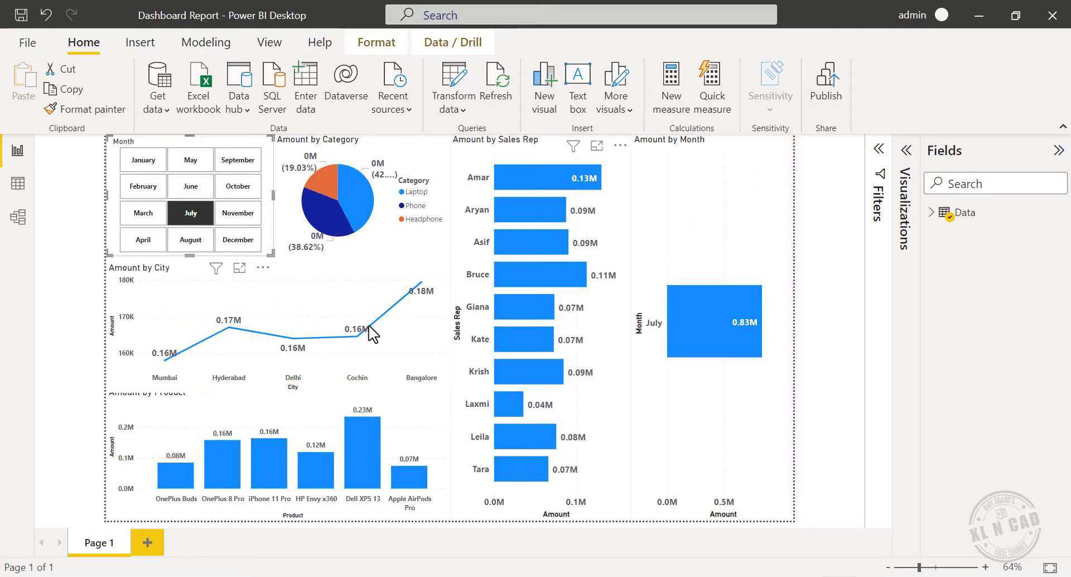
{"action": "left_click", "coordinate": [136, 195], "text": "ctrl"}
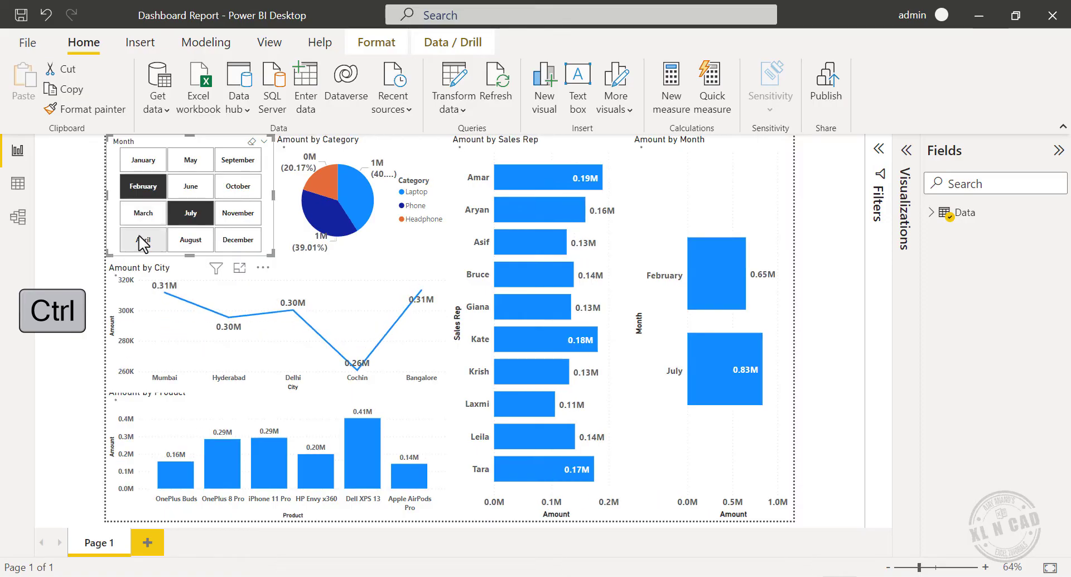
{"action": "left_click", "coordinate": [140, 239], "text": "ctrl"}
{"action": "left_click", "coordinate": [238, 187], "text": "ctrl"}
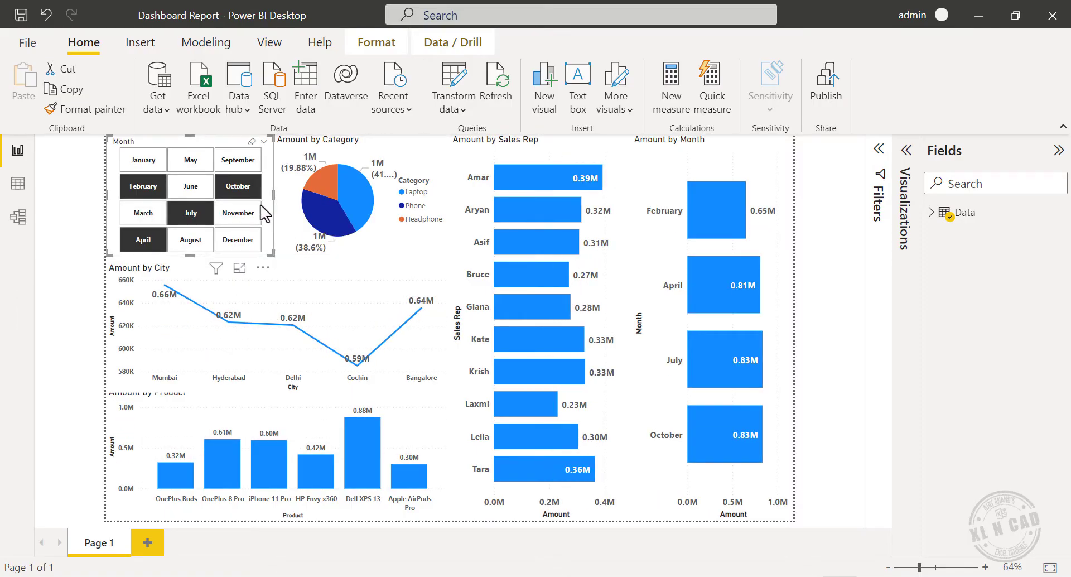
{"action": "left_click", "coordinate": [240, 187]}
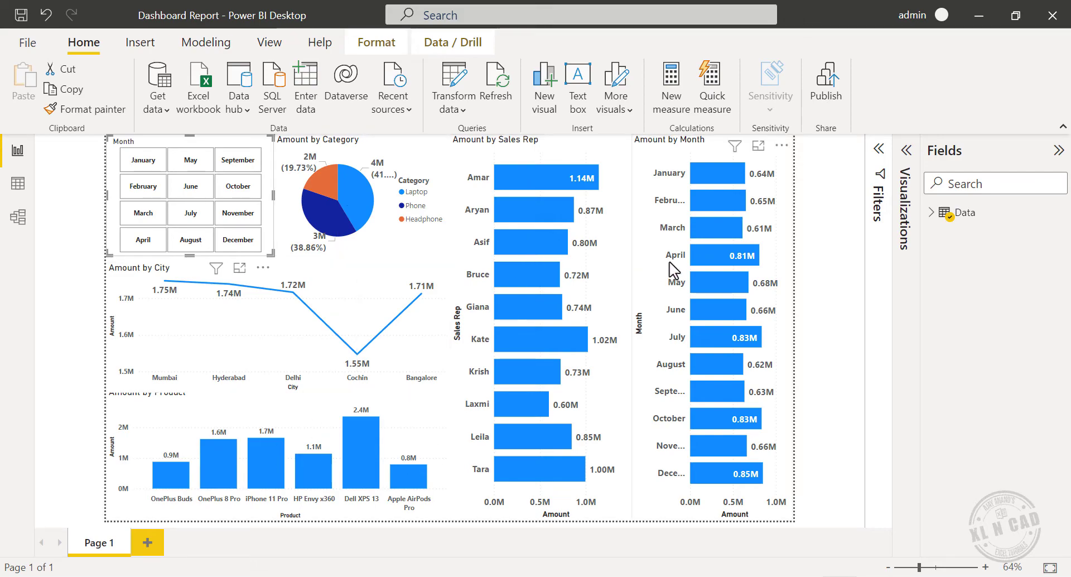
Step: Filter by reps Tara, Asif, Bruce and Giana, clear it, then highlight Laptop and Phone
{"action": "mouse_move", "coordinate": [446, 337]}
{"action": "mouse_move", "coordinate": [526, 457]}
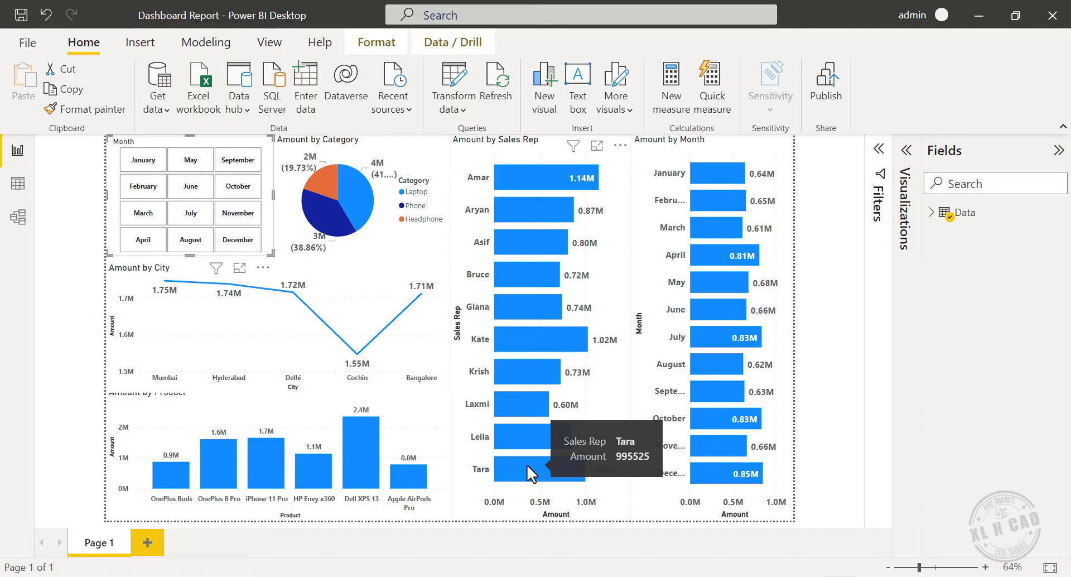
{"action": "left_click", "coordinate": [527, 464]}
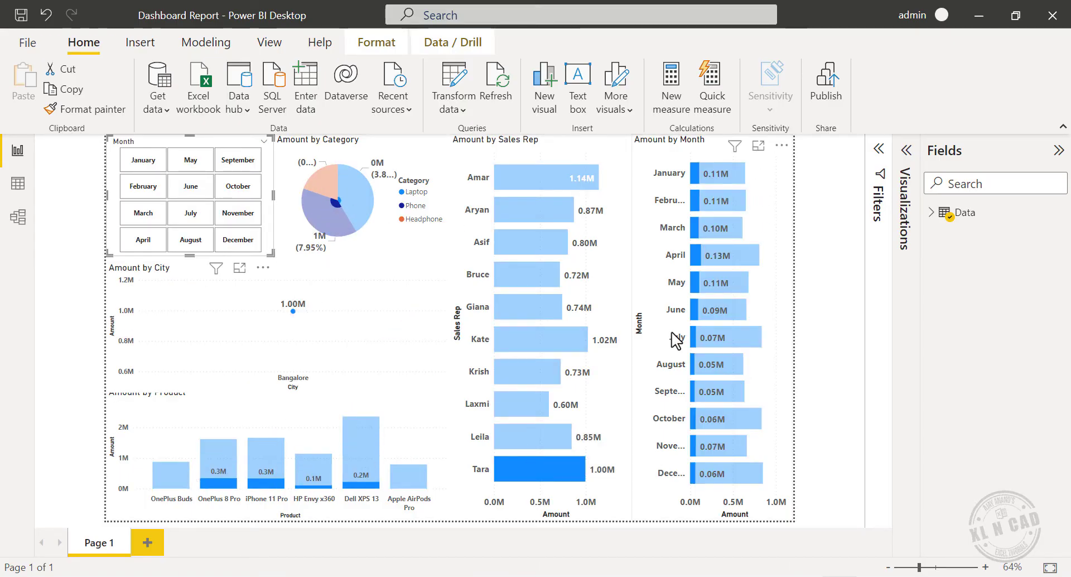
{"action": "left_click", "coordinate": [521, 242], "text": "ctrl"}
{"action": "left_click", "coordinate": [527, 279], "text": "ctrl"}
{"action": "left_click", "coordinate": [522, 307], "text": "ctrl"}
{"action": "left_click", "coordinate": [541, 275]}
{"action": "left_click", "coordinate": [541, 275]}
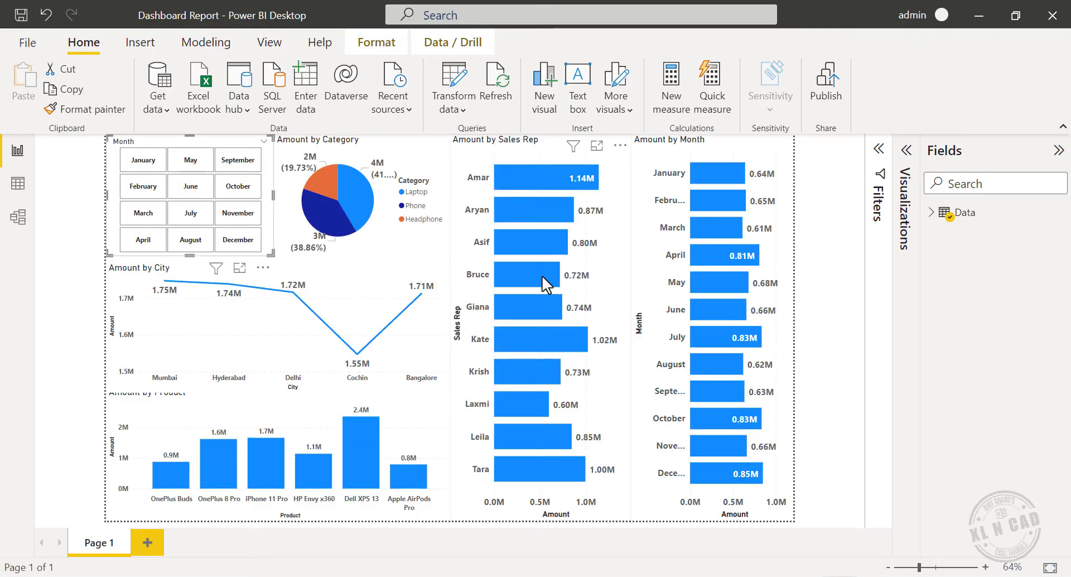
{"action": "left_click", "coordinate": [354, 191]}
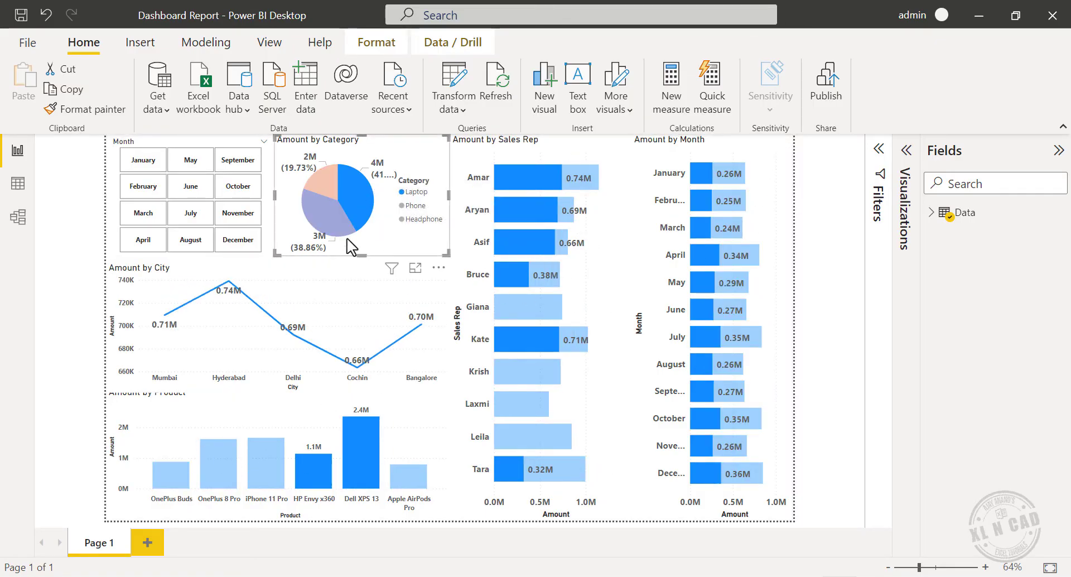
{"action": "left_click", "coordinate": [329, 223], "text": "ctrl"}
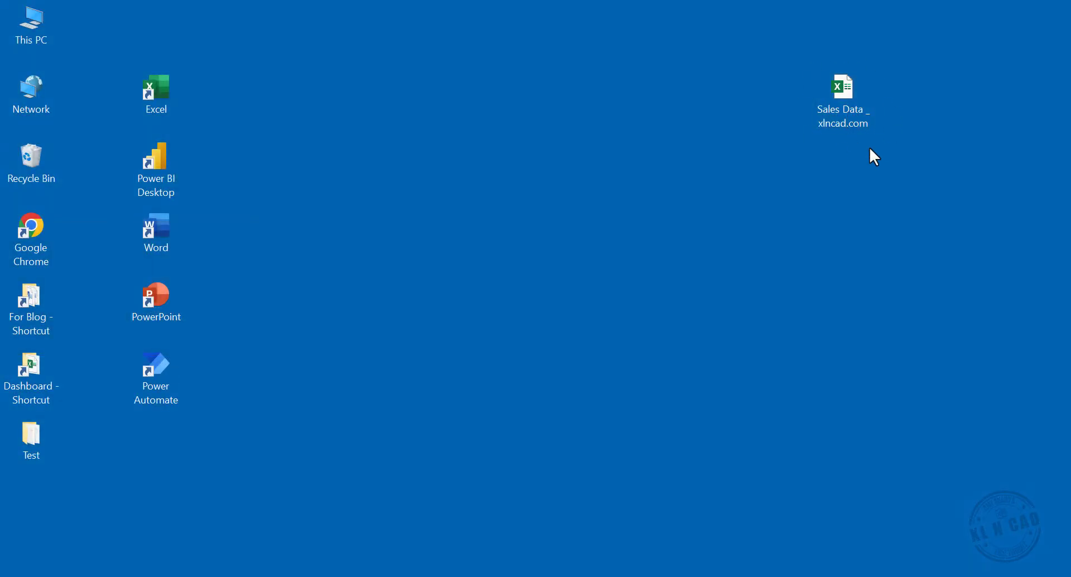
Step: Open the Sales Data workbook, select the dates from B3 to the last row, then close Excel
{"action": "double_click", "coordinate": [849, 117]}
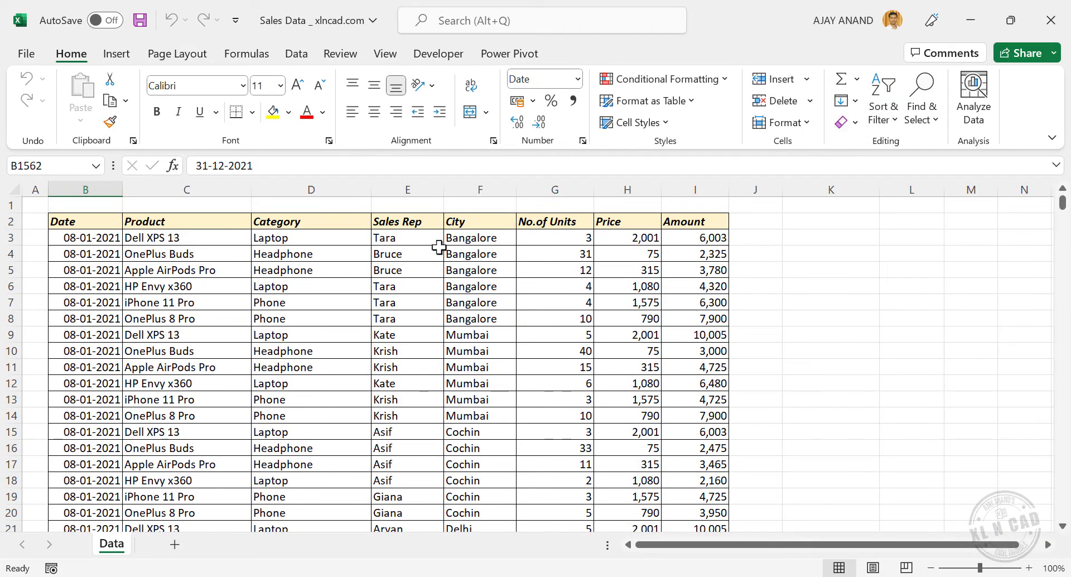
{"action": "left_click", "coordinate": [106, 238]}
{"action": "key", "text": "ctrl+shift+Down"}
{"action": "scroll", "coordinate": [279, 350], "scroll_direction": "down", "scroll_amount": 2}
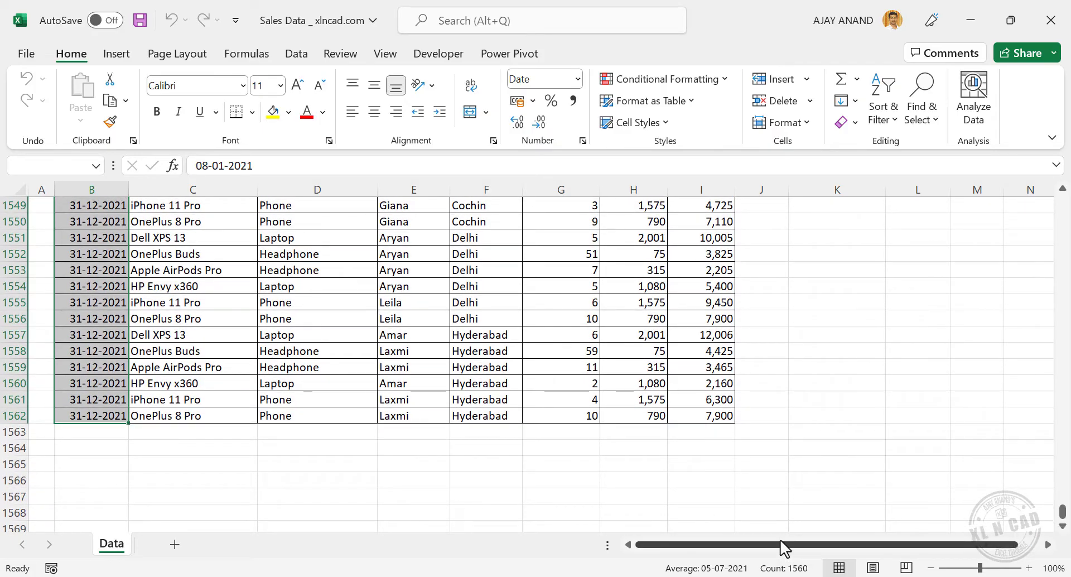
{"action": "key", "text": "ctrl+Home"}
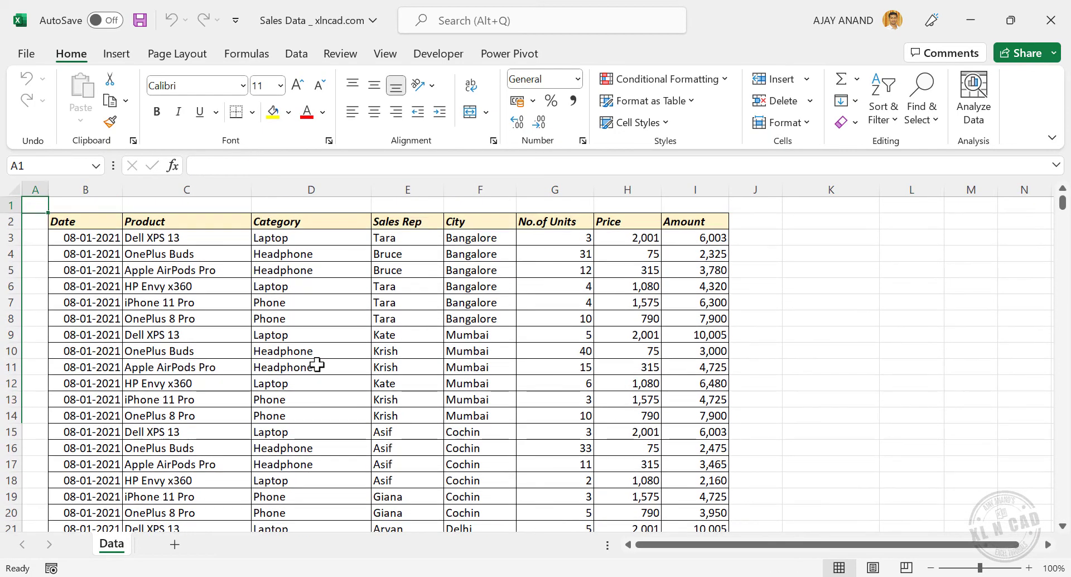
{"action": "left_click", "coordinate": [1047, 20]}
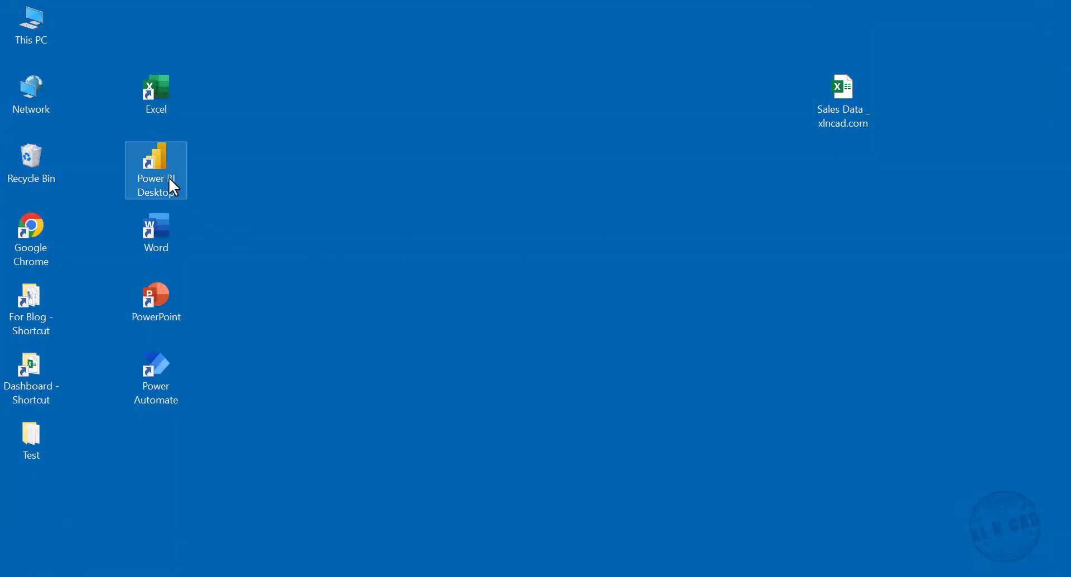
Step: Launch Power BI Desktop, dismiss the start screen, and save the blank report as Dashboard Report
{"action": "left_click", "coordinate": [169, 178]}
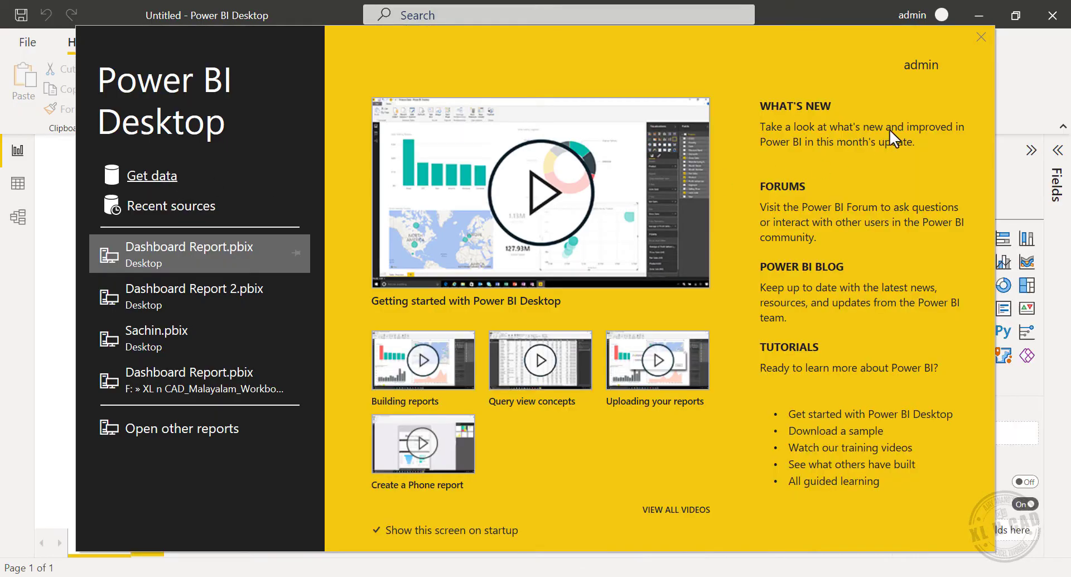
{"action": "left_click", "coordinate": [979, 36]}
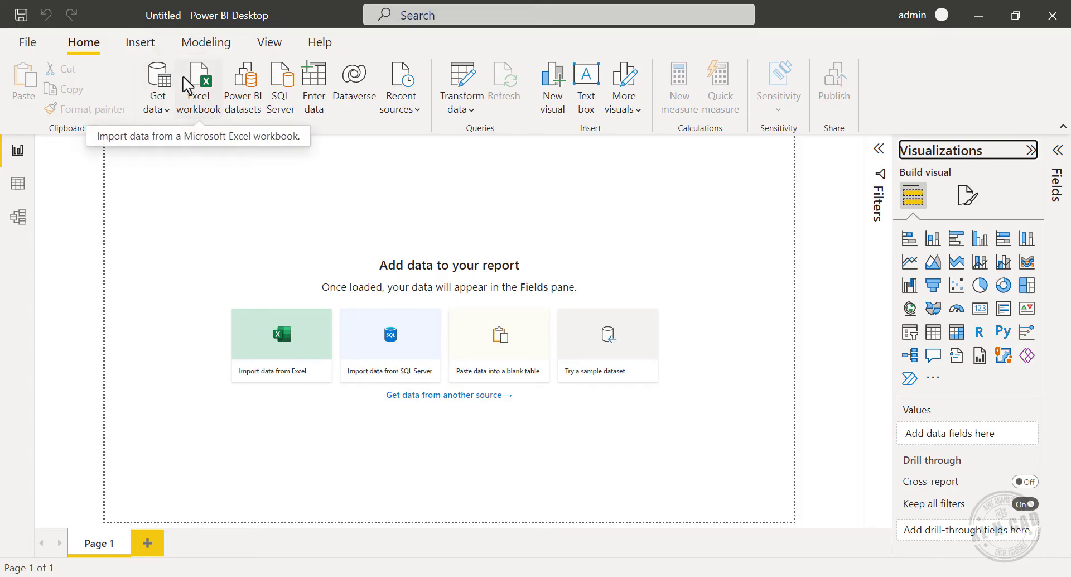
{"action": "left_click", "coordinate": [28, 43]}
{"action": "left_click", "coordinate": [33, 122]}
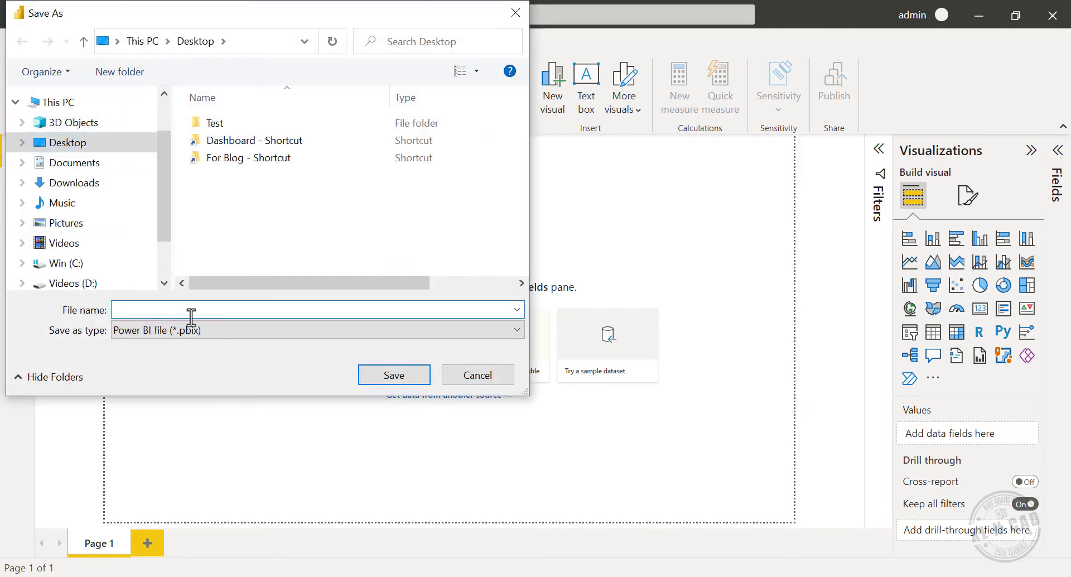
{"action": "type", "text": "Dashboard Report"}
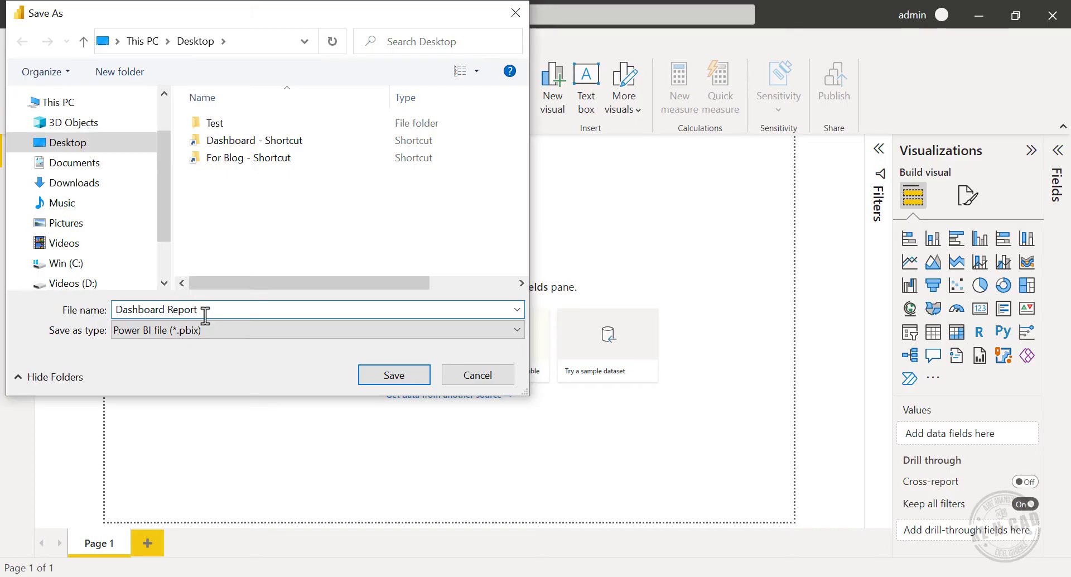
{"action": "left_click", "coordinate": [386, 376]}
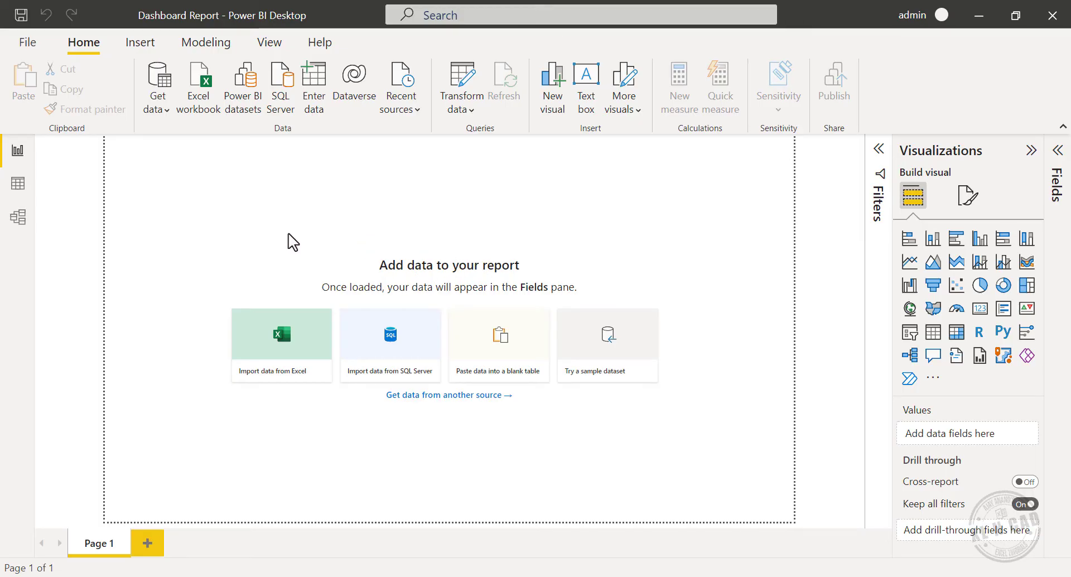
{"action": "left_click", "coordinate": [166, 115]}
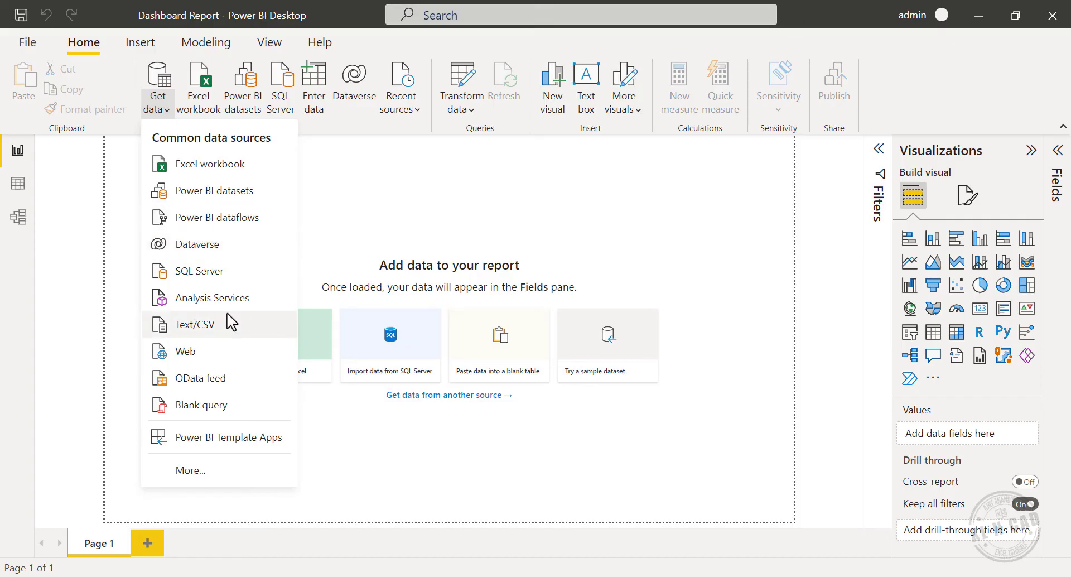
{"action": "left_click", "coordinate": [190, 470]}
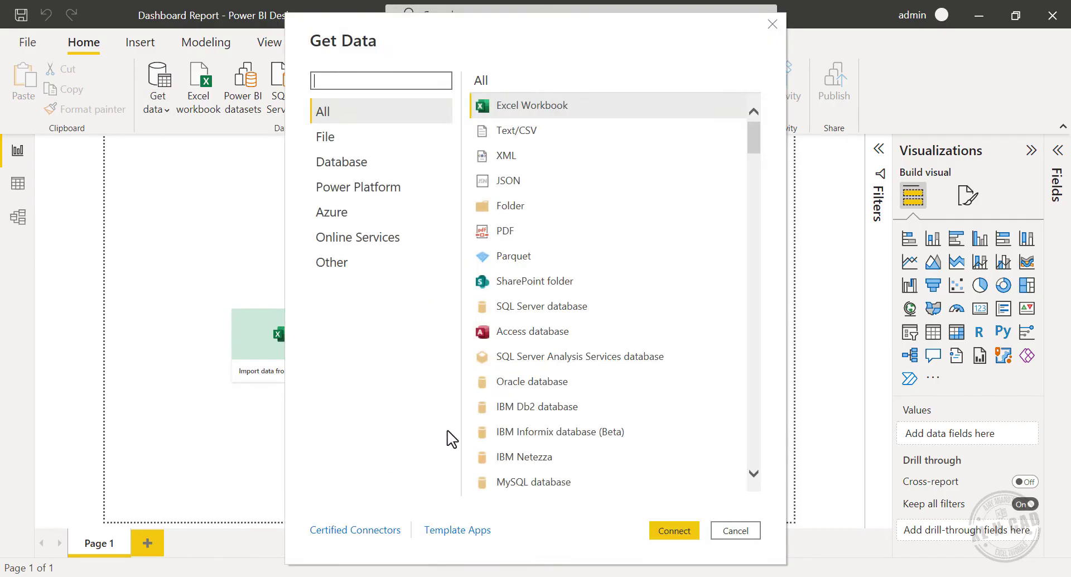
{"action": "mouse_move", "coordinate": [749, 133]}
{"action": "left_mouse_down"}
{"action": "mouse_move", "coordinate": [747, 443]}
{"action": "mouse_move", "coordinate": [751, 132]}
{"action": "left_mouse_up"}
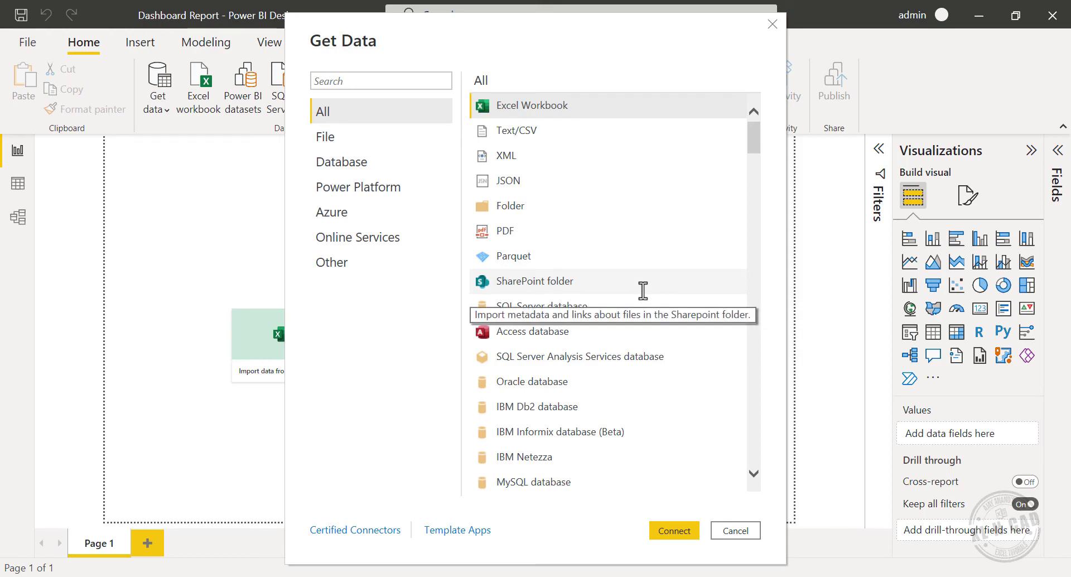
{"action": "left_click", "coordinate": [772, 25]}
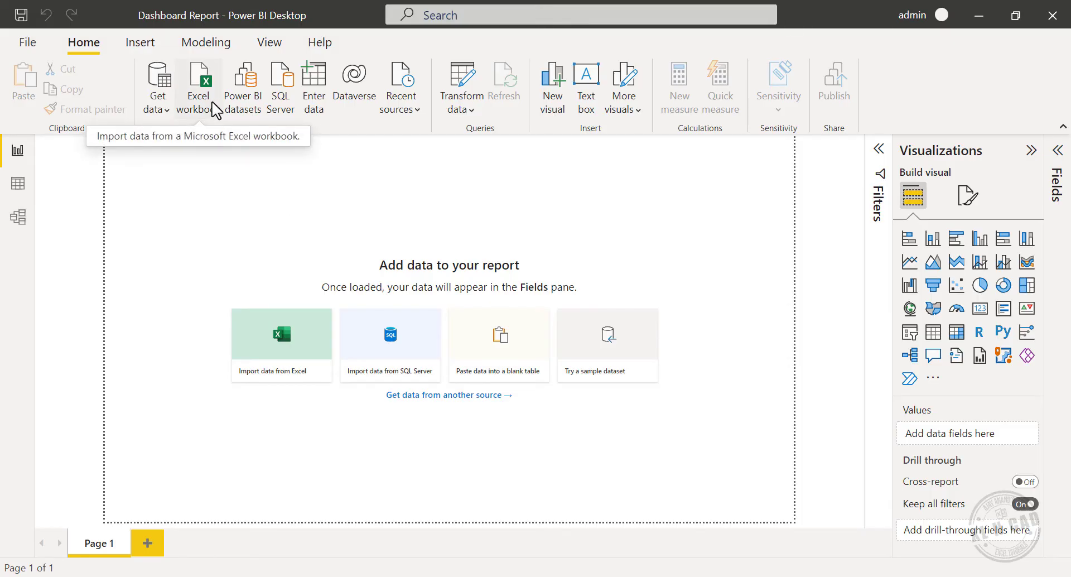
Step: Import the Data sheet from the Sales Data _ xlncad.com Excel workbook through the Navigator
{"action": "left_click", "coordinate": [213, 101]}
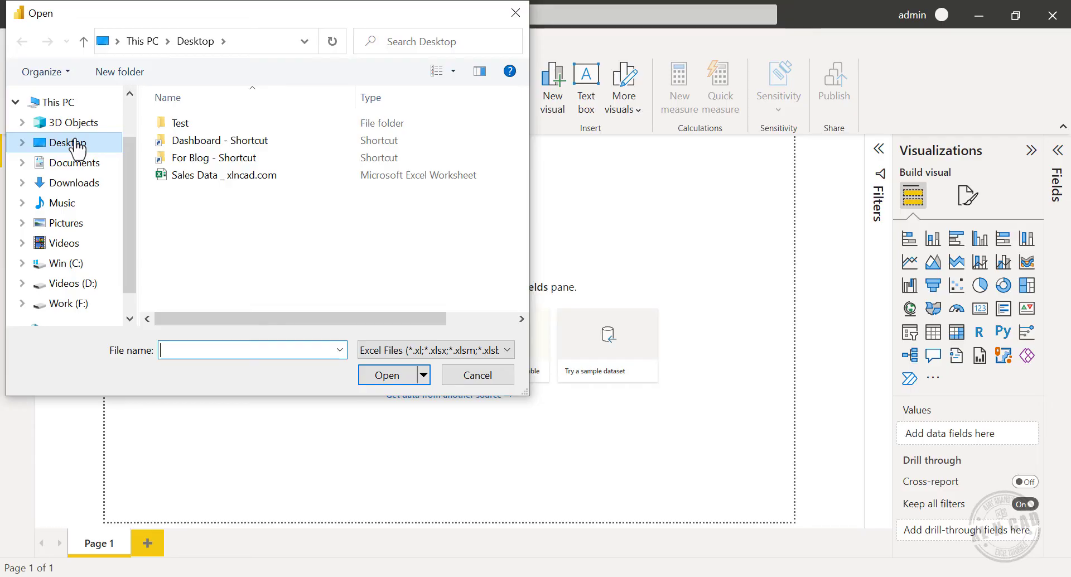
{"action": "left_click", "coordinate": [239, 177]}
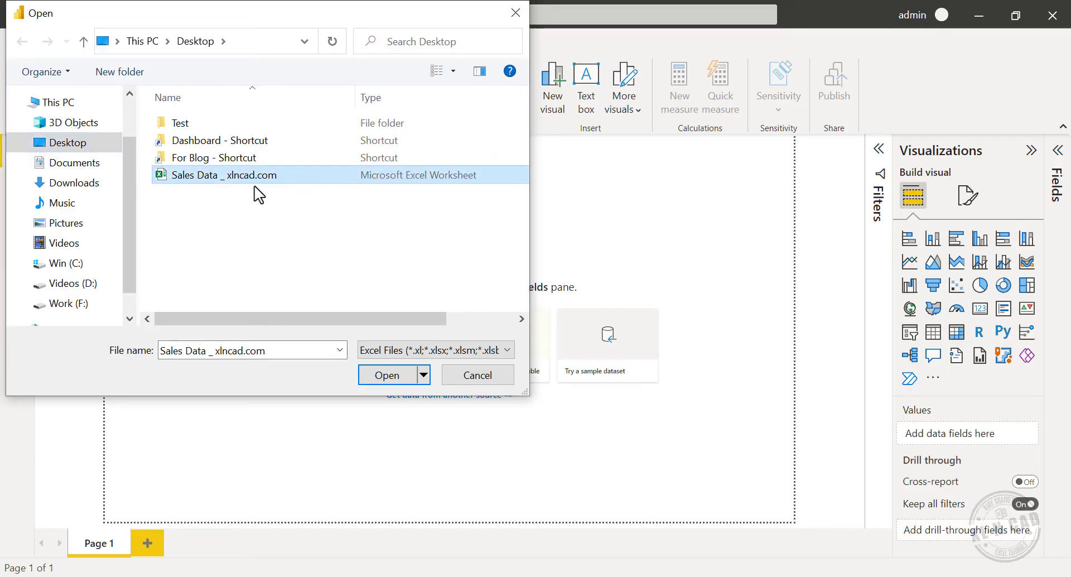
{"action": "left_click", "coordinate": [385, 378]}
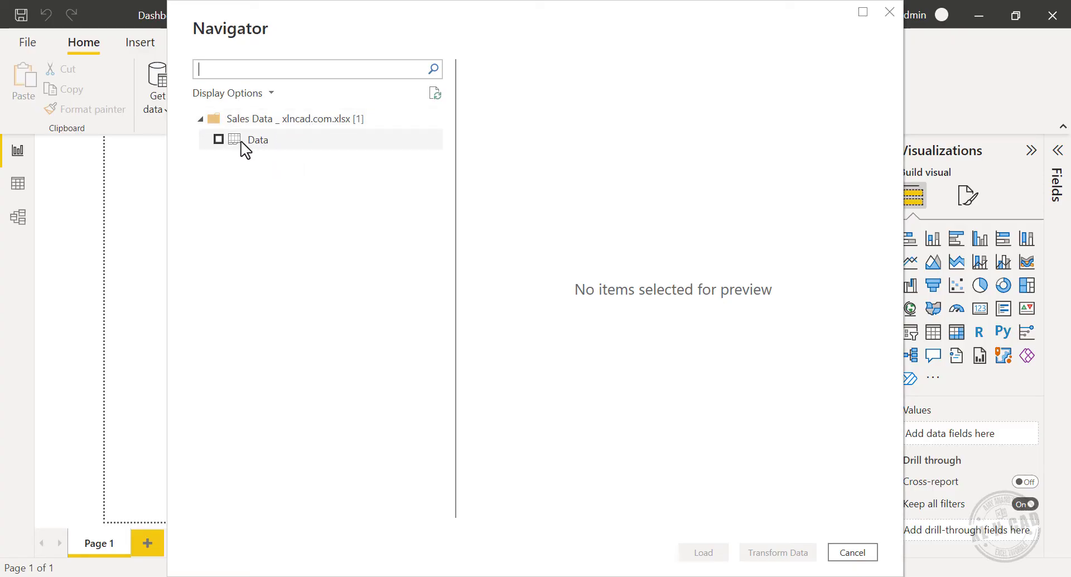
{"action": "left_click", "coordinate": [219, 139]}
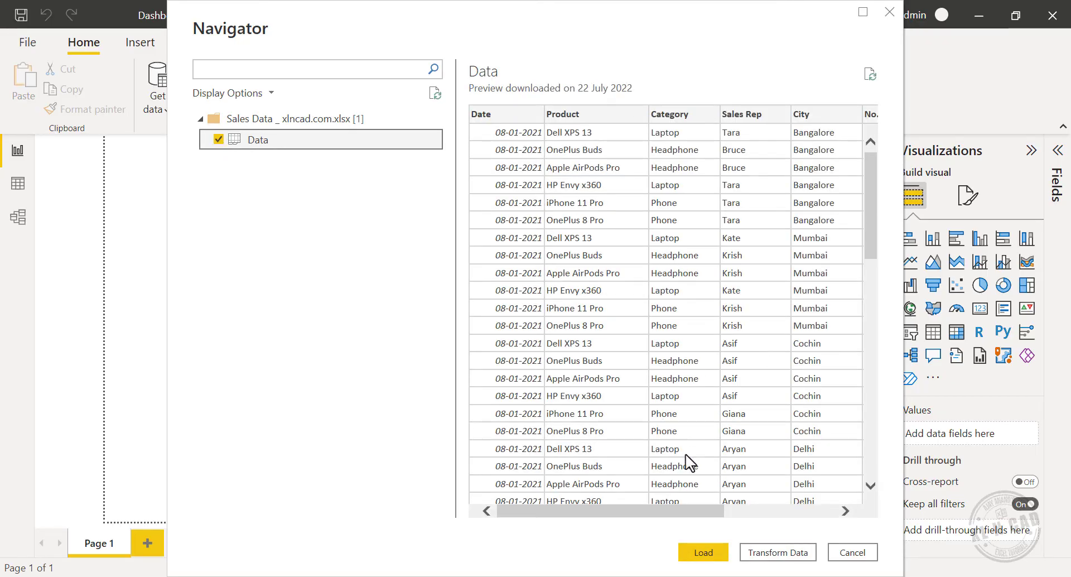
{"action": "left_click_drag", "start_coordinate": [635, 507], "coordinate": [742, 511]}
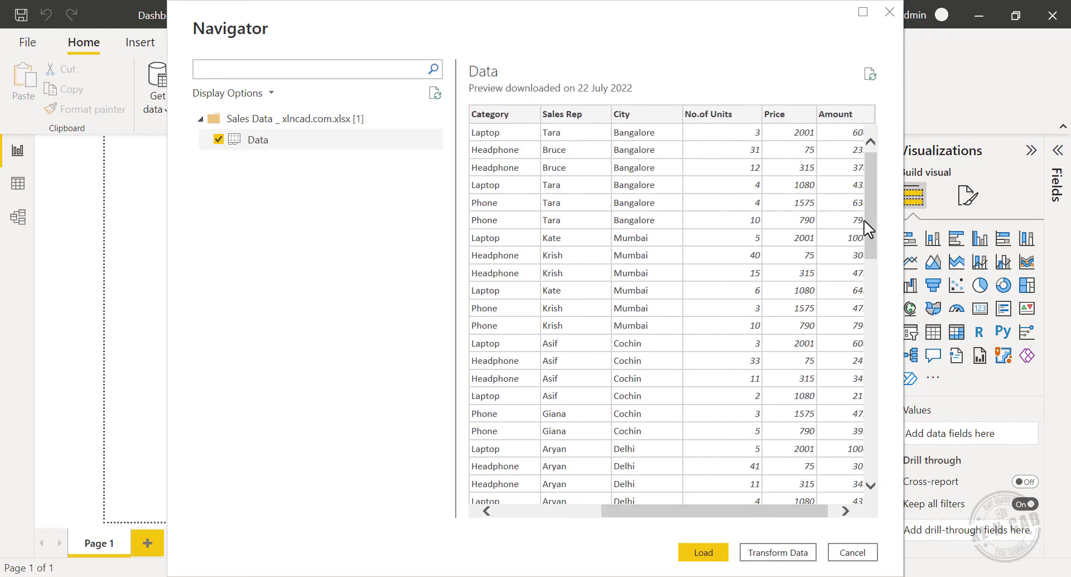
{"action": "left_click_drag", "start_coordinate": [866, 217], "coordinate": [863, 420]}
{"action": "left_click_drag", "start_coordinate": [807, 511], "coordinate": [684, 493]}
{"action": "left_click_drag", "start_coordinate": [870, 424], "coordinate": [820, 300]}
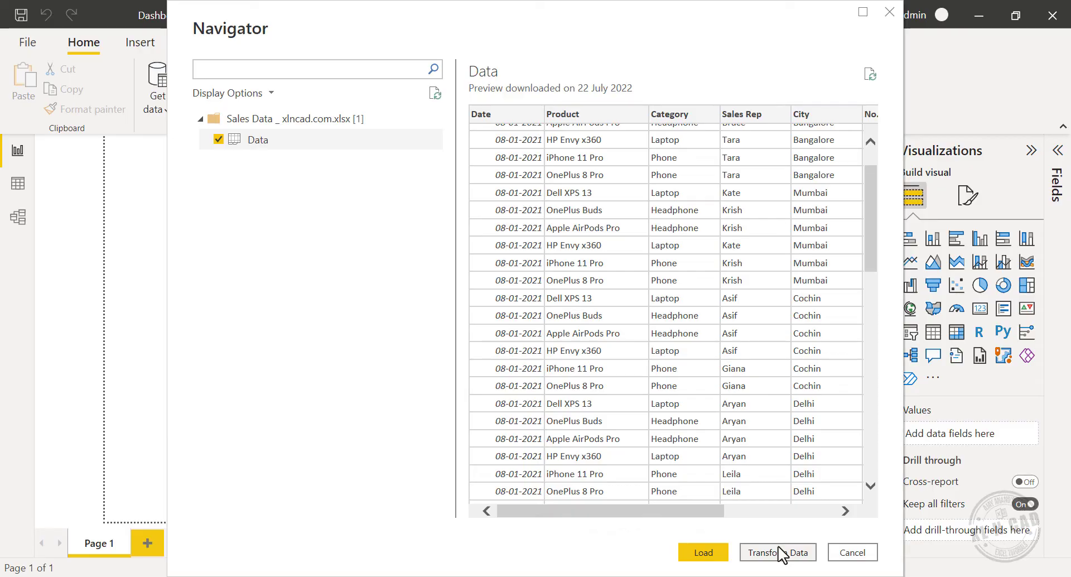
{"action": "scroll", "coordinate": [859, 204], "scroll_direction": "up", "scroll_amount": 2}
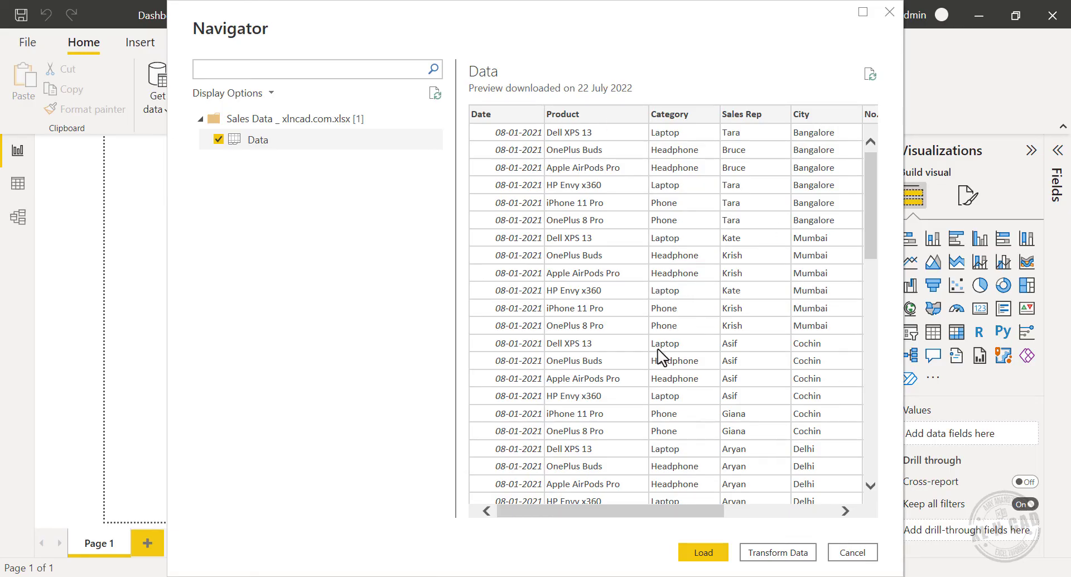
{"action": "left_click", "coordinate": [706, 550]}
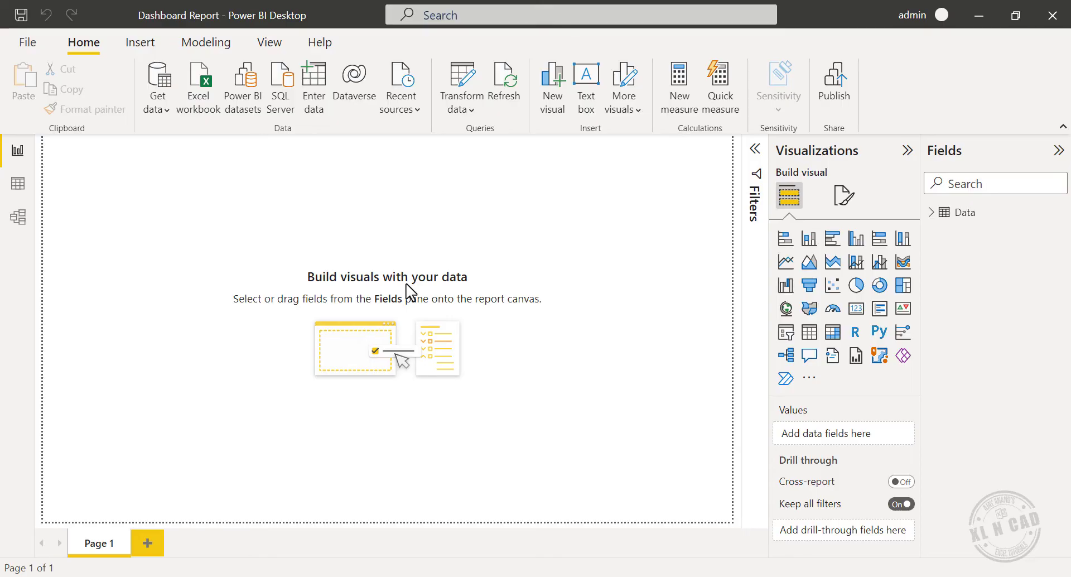
Step: Switch to Data view and scroll through the Data table's 1,560 rows
{"action": "left_click", "coordinate": [18, 184]}
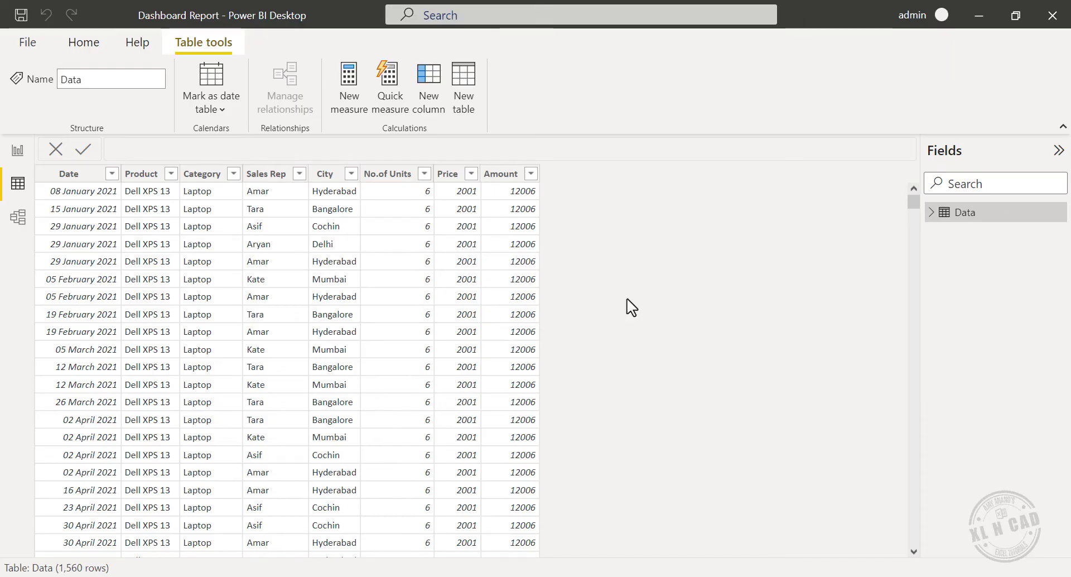
{"action": "left_click_drag", "start_coordinate": [913, 201], "coordinate": [911, 329]}
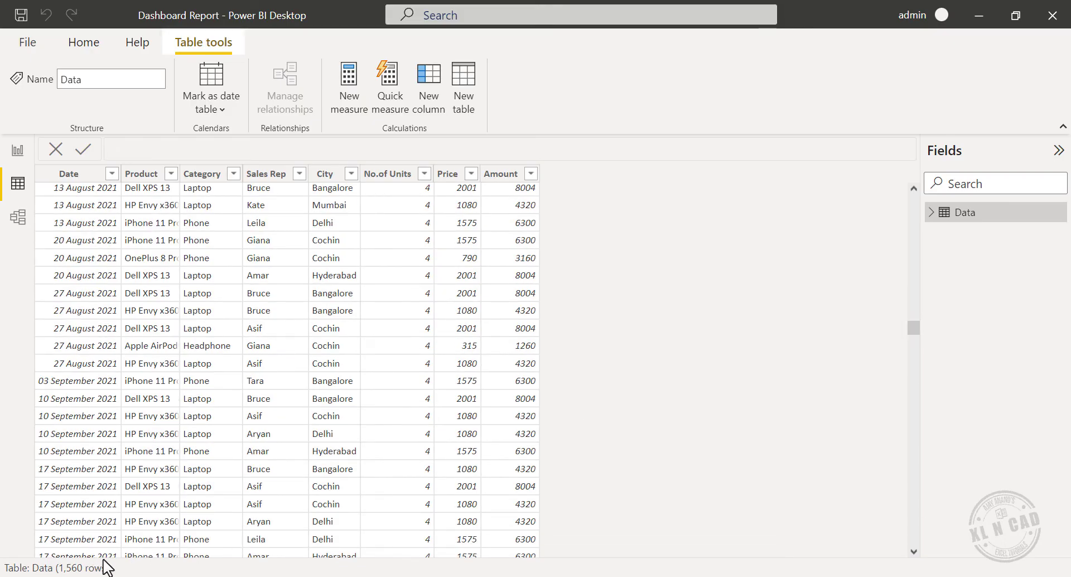
{"action": "left_click_drag", "start_coordinate": [914, 329], "coordinate": [915, 201]}
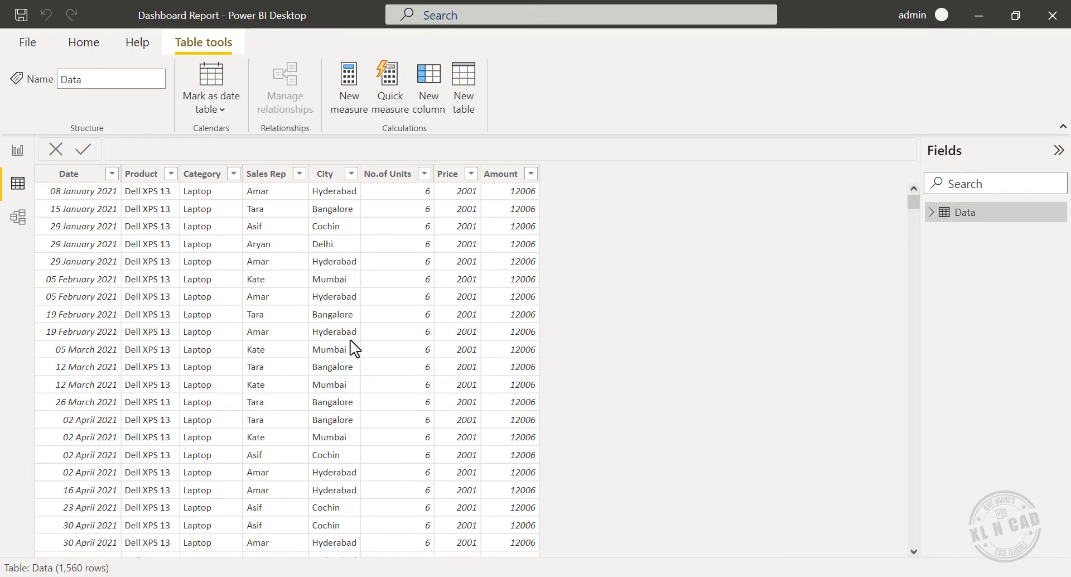
Step: Return to Report view and expand the Data table and its Date field in the Fields pane
{"action": "left_click", "coordinate": [22, 157]}
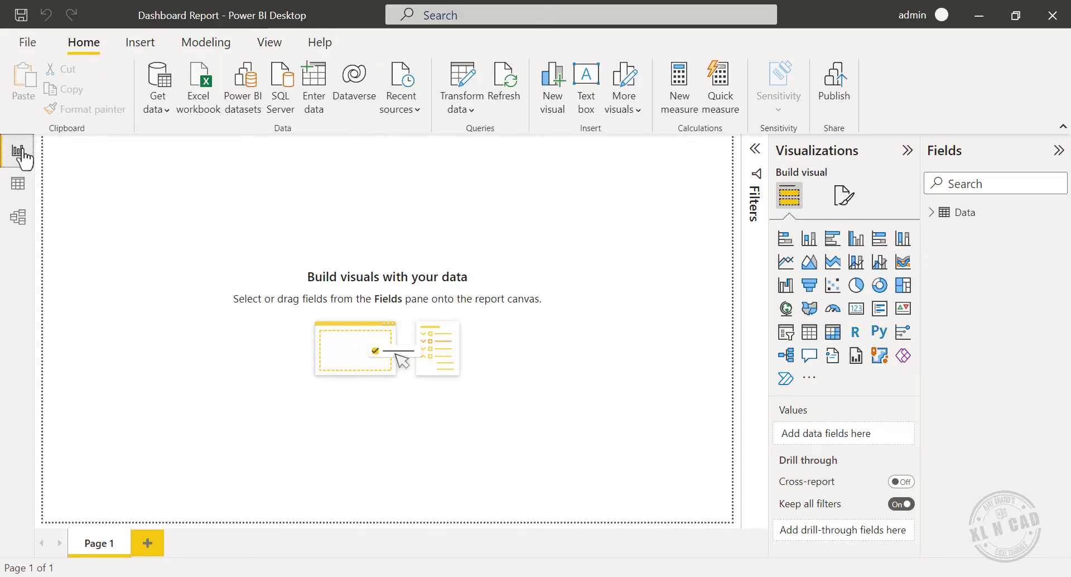
{"action": "left_click", "coordinate": [936, 215]}
{"action": "left_click", "coordinate": [943, 292]}
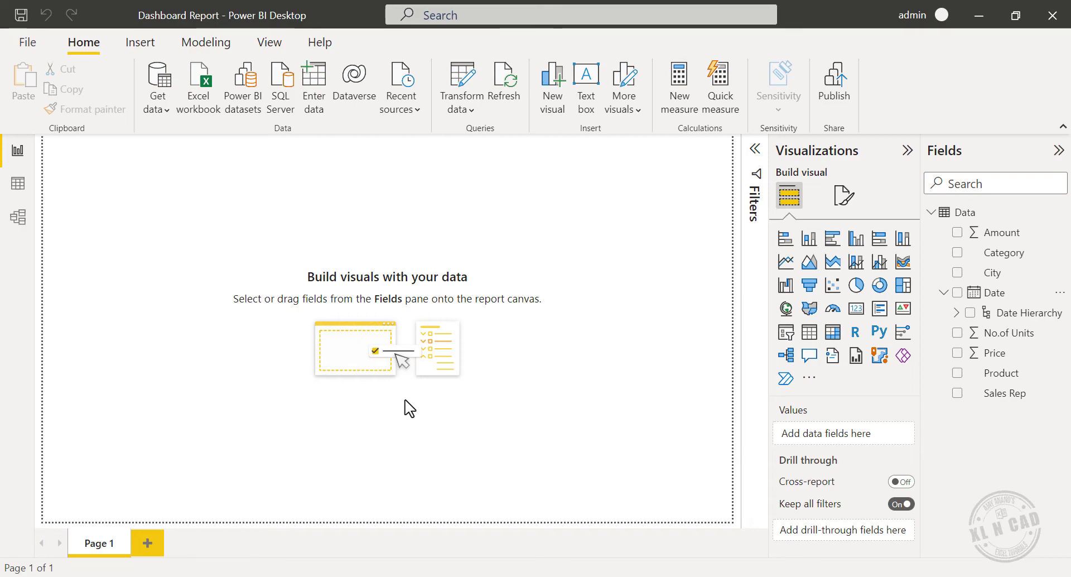
Step: Insert a clustered bar chart, then reposition and enlarge it on the page
{"action": "left_click", "coordinate": [831, 239]}
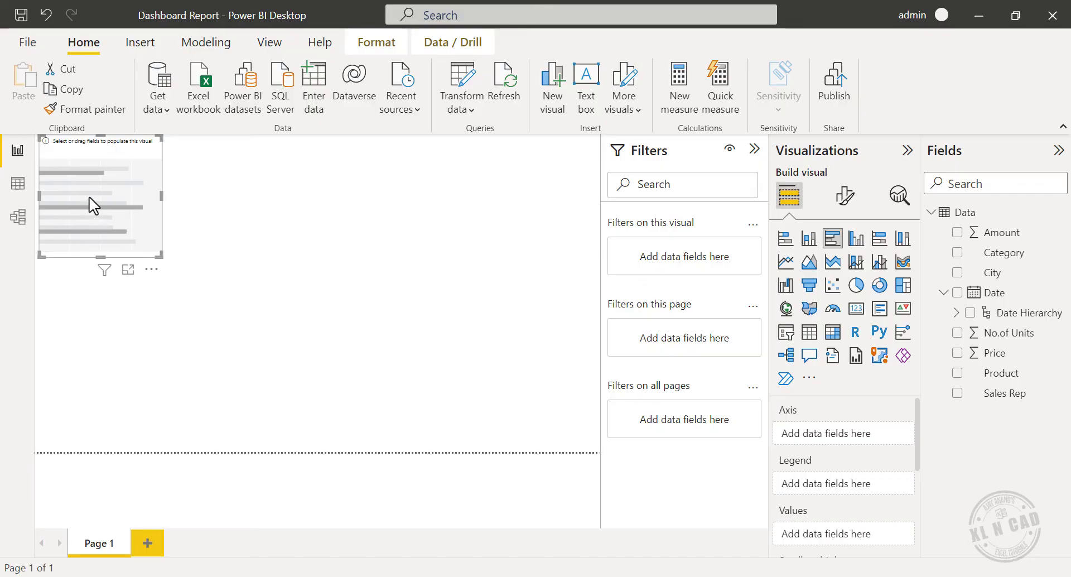
{"action": "left_click_drag", "start_coordinate": [92, 203], "coordinate": [531, 222]}
{"action": "left_click_drag", "start_coordinate": [479, 256], "coordinate": [435, 280]}
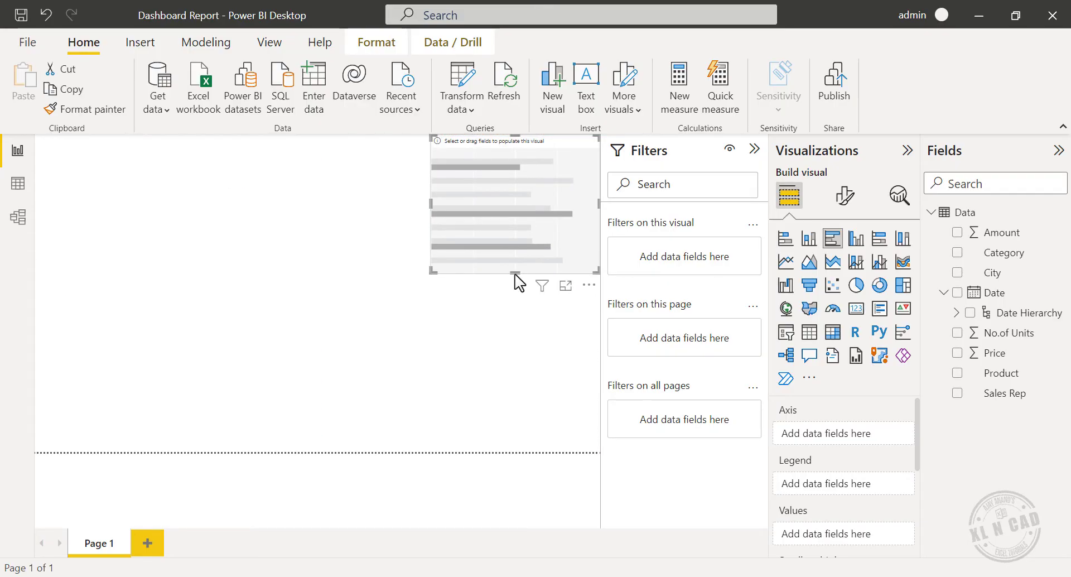
{"action": "left_click_drag", "start_coordinate": [514, 276], "coordinate": [538, 456]}
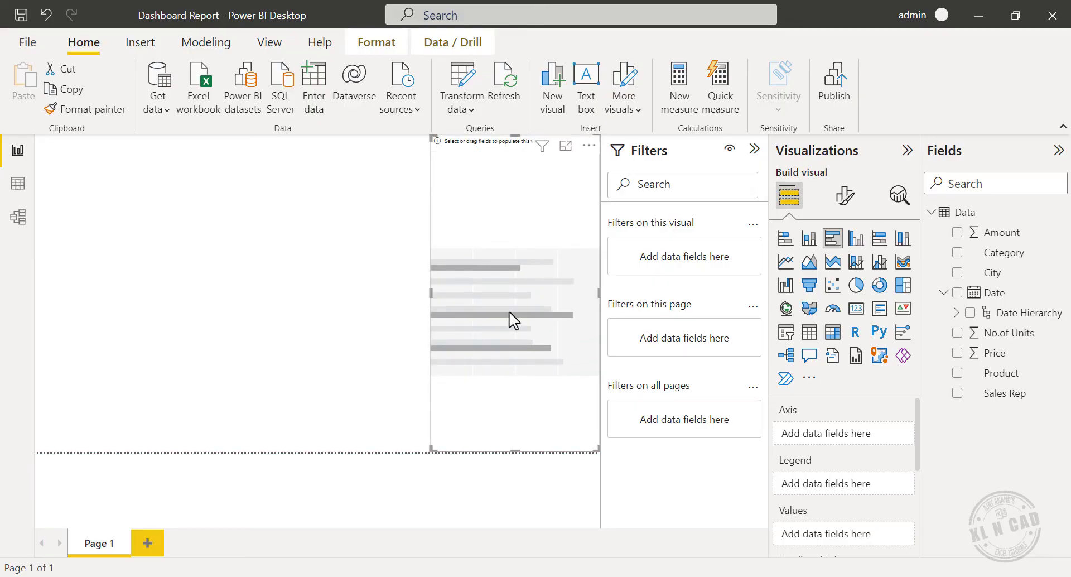
Step: Put Date Hierarchy Month on the bar chart's axis and Amount in its values
{"action": "left_click", "coordinate": [955, 313]}
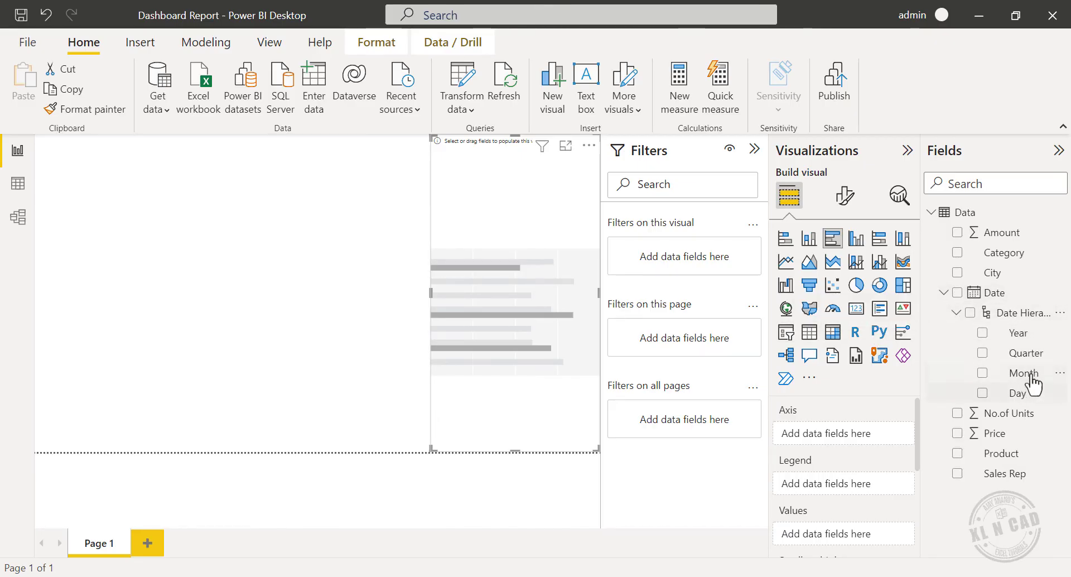
{"action": "left_click_drag", "start_coordinate": [1025, 374], "coordinate": [583, 293]}
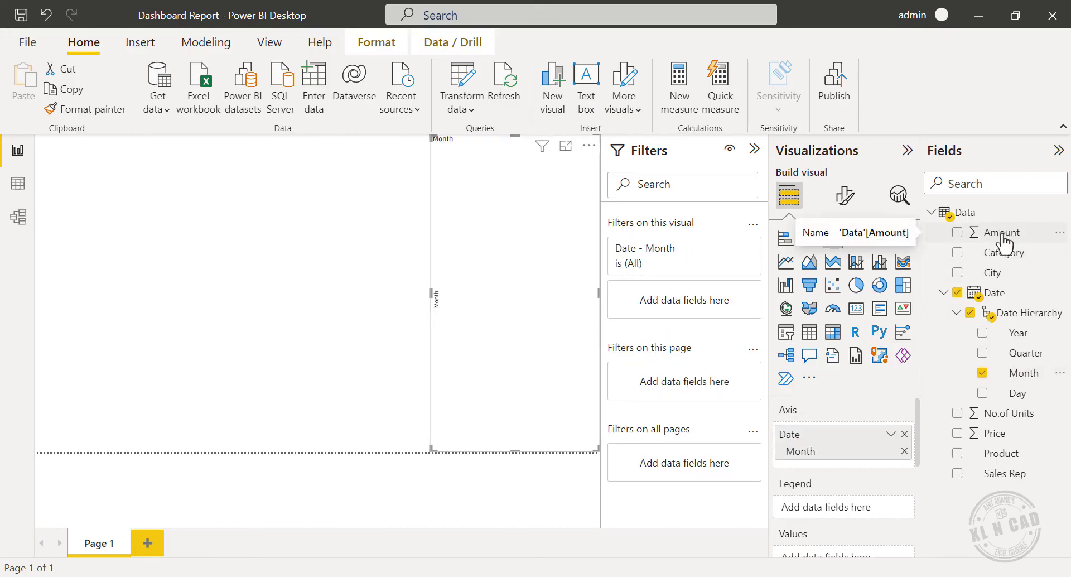
{"action": "left_click_drag", "start_coordinate": [1001, 237], "coordinate": [545, 319]}
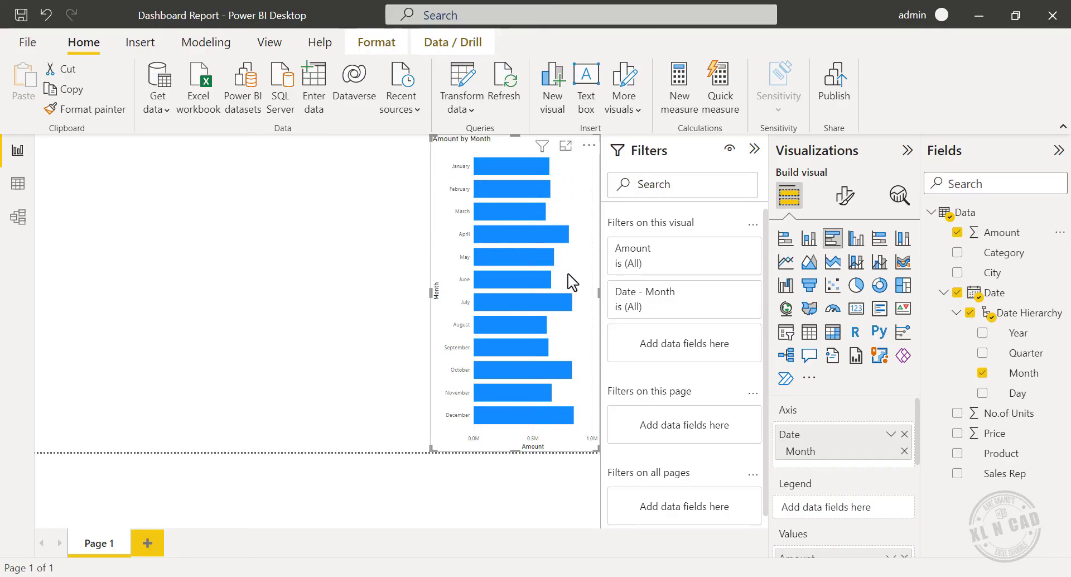
Step: Turn on the month chart's data labels, set to 12 pt bold
{"action": "left_click", "coordinate": [845, 197]}
{"action": "scroll", "coordinate": [789, 334], "scroll_direction": "down", "scroll_amount": 3}
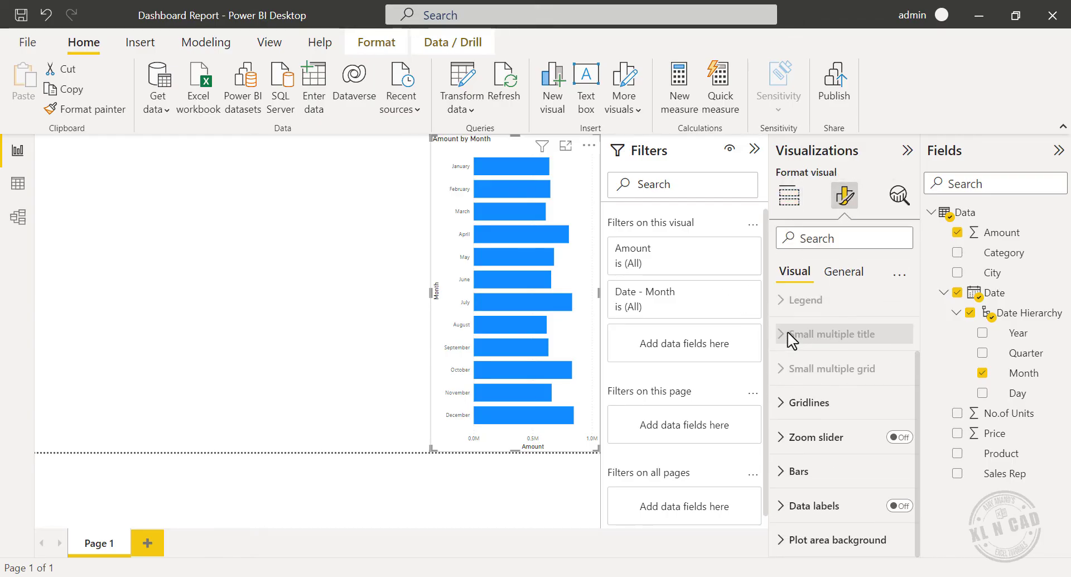
{"action": "left_click", "coordinate": [900, 506]}
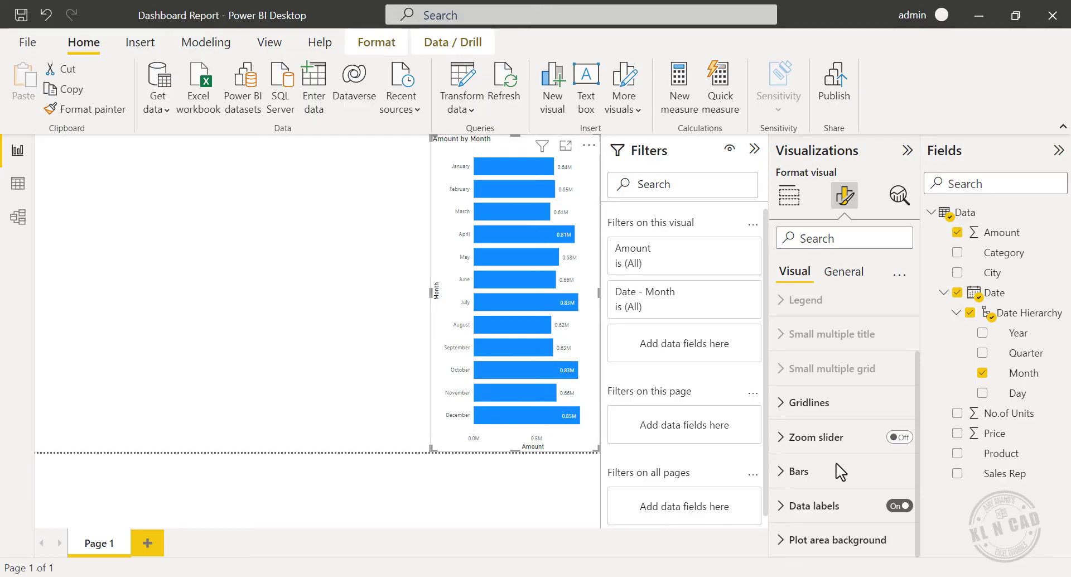
{"action": "left_click", "coordinate": [789, 505]}
{"action": "scroll", "coordinate": [788, 447], "scroll_direction": "down", "scroll_amount": 4}
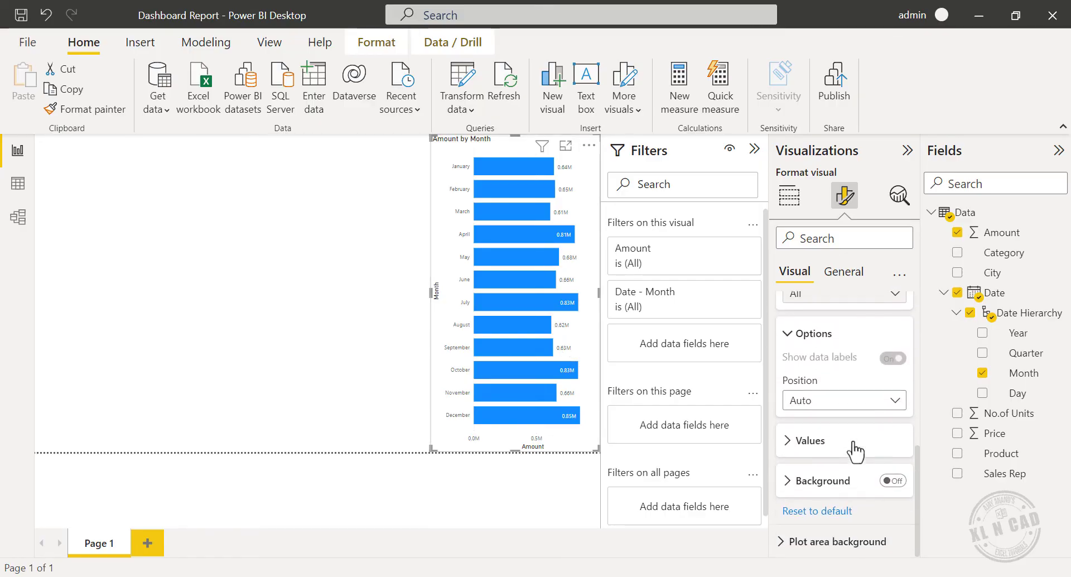
{"action": "left_click", "coordinate": [791, 441]}
{"action": "scroll", "coordinate": [842, 453], "scroll_direction": "down", "scroll_amount": 3}
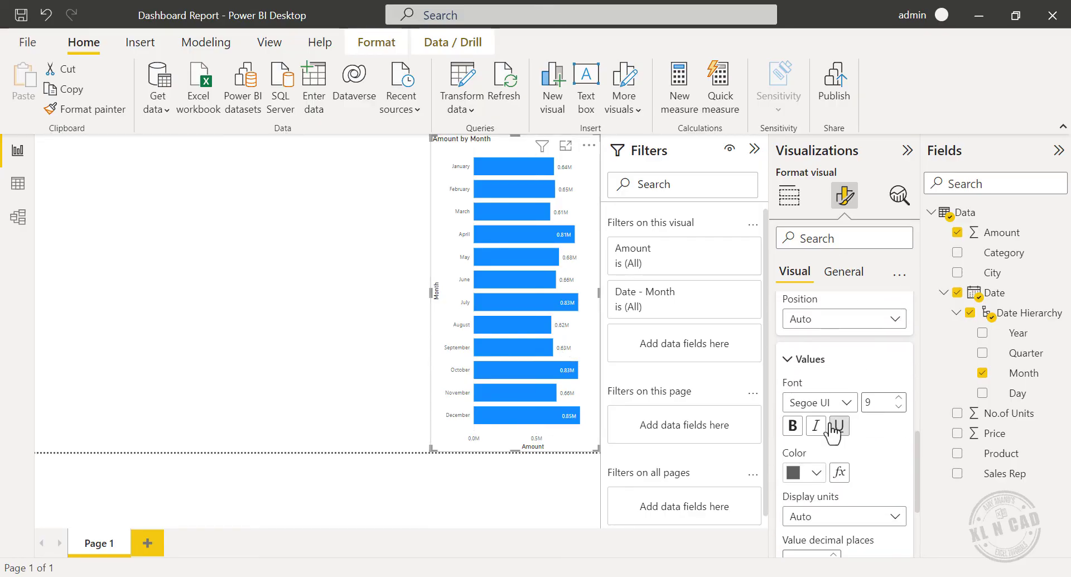
{"action": "left_click", "coordinate": [898, 396]}
{"action": "left_click", "coordinate": [898, 397]}
{"action": "left_click", "coordinate": [897, 397]}
{"action": "left_click", "coordinate": [792, 426]}
Step: Make the Y-axis month labels 12 pt bold
{"action": "scroll", "coordinate": [839, 384], "scroll_direction": "up", "scroll_amount": 2}
{"action": "scroll", "coordinate": [839, 384], "scroll_direction": "up", "scroll_amount": 6}
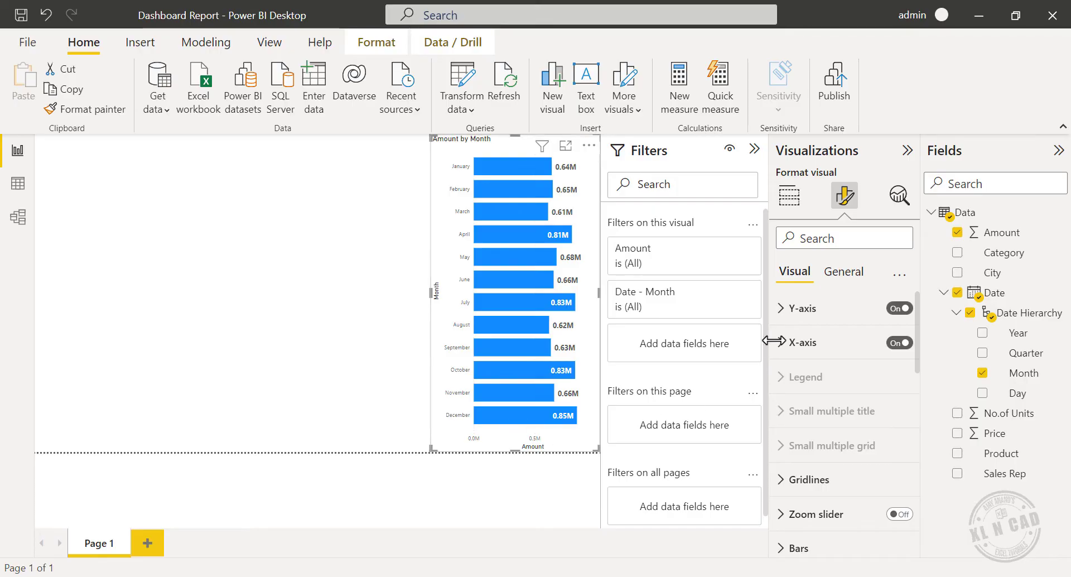
{"action": "left_click", "coordinate": [781, 310]}
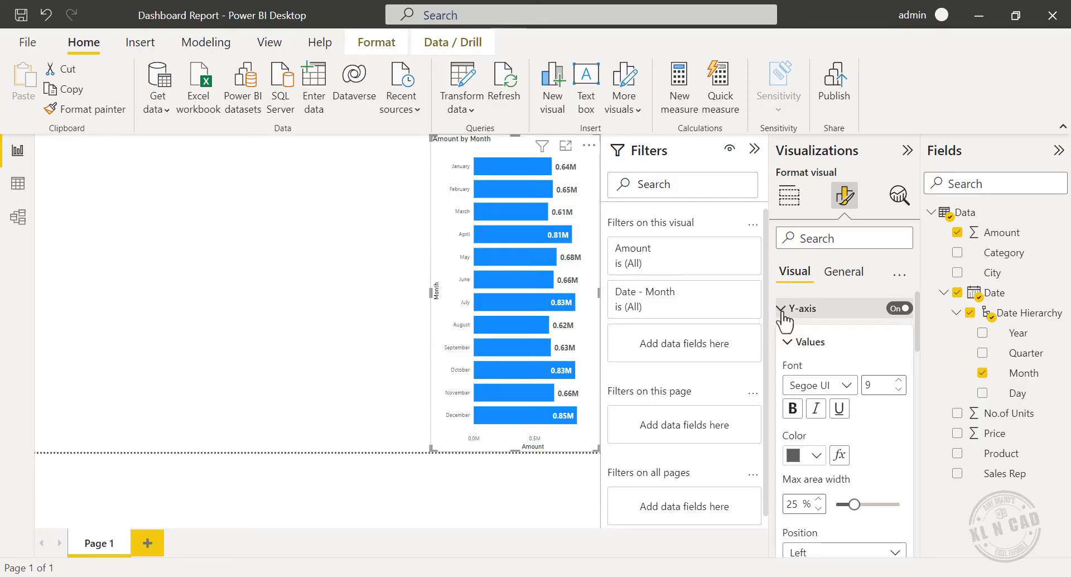
{"action": "left_click", "coordinate": [899, 382]}
{"action": "left_click", "coordinate": [899, 381]}
{"action": "left_click", "coordinate": [792, 408]}
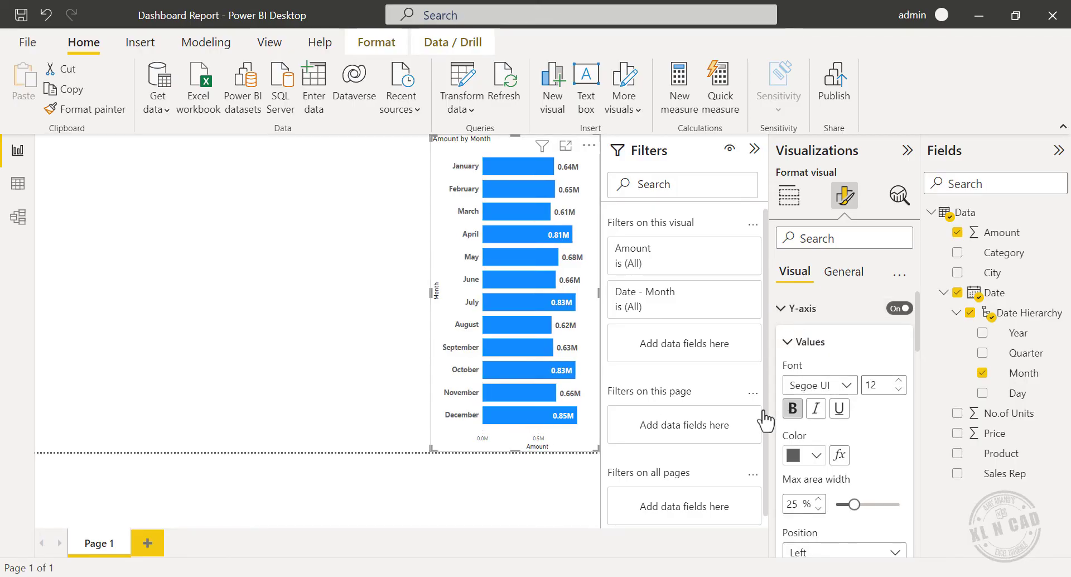
Step: Make the X-axis labels 12 pt bold, collapse the Filters pane, and narrow the chart
{"action": "scroll", "coordinate": [792, 385], "scroll_direction": "down", "scroll_amount": 3}
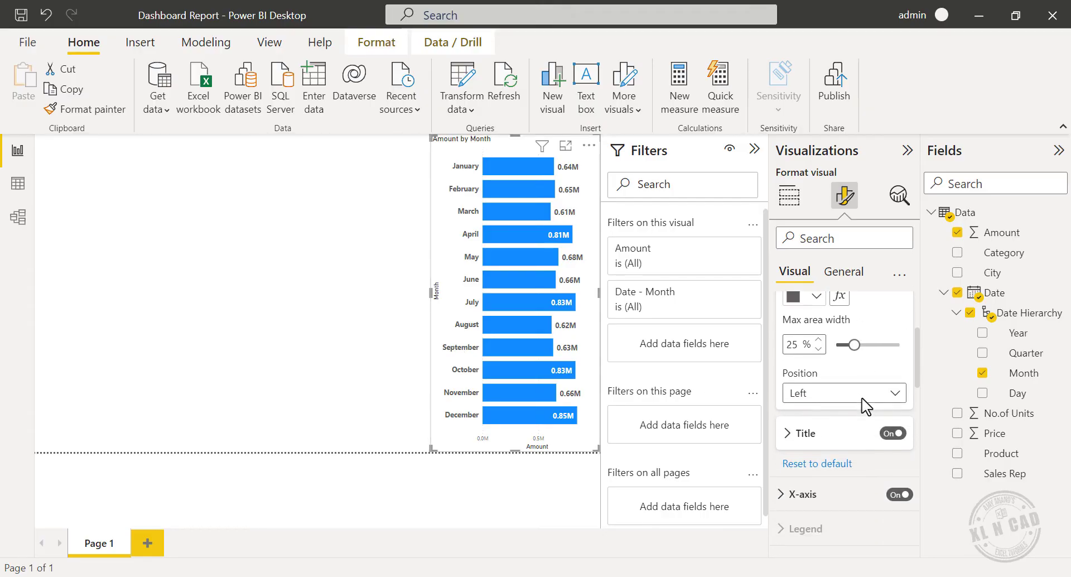
{"action": "scroll", "coordinate": [866, 406], "scroll_direction": "down", "scroll_amount": 2}
{"action": "left_click", "coordinate": [803, 375]}
{"action": "scroll", "coordinate": [837, 401], "scroll_direction": "down", "scroll_amount": 2}
{"action": "scroll", "coordinate": [876, 406], "scroll_direction": "down", "scroll_amount": 2}
{"action": "left_click", "coordinate": [791, 401]}
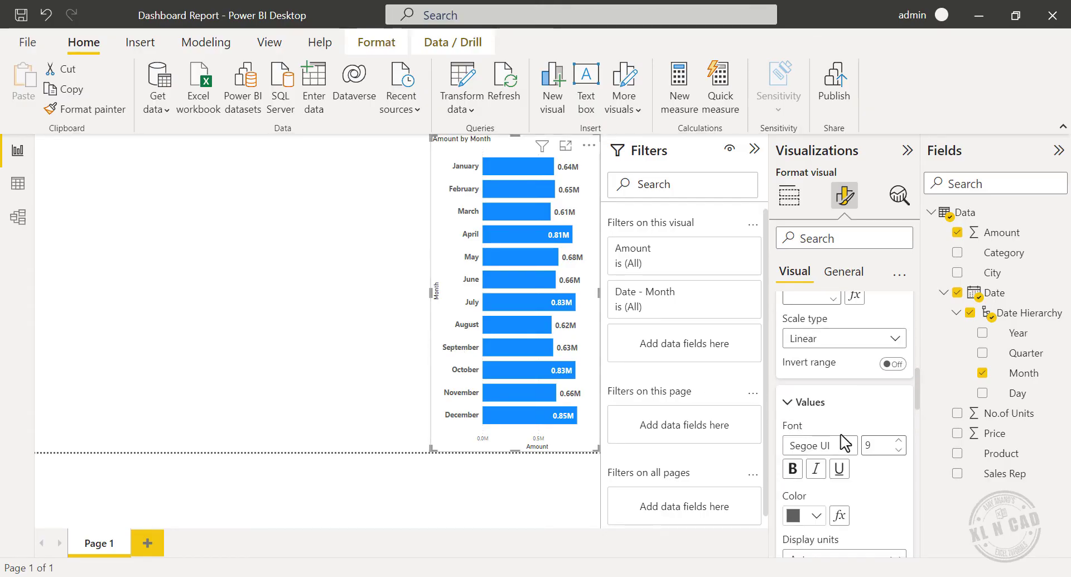
{"action": "left_click", "coordinate": [898, 441]}
{"action": "left_click", "coordinate": [898, 441]}
{"action": "left_click", "coordinate": [898, 441]}
{"action": "left_click", "coordinate": [793, 468]}
{"action": "left_click", "coordinate": [754, 148]}
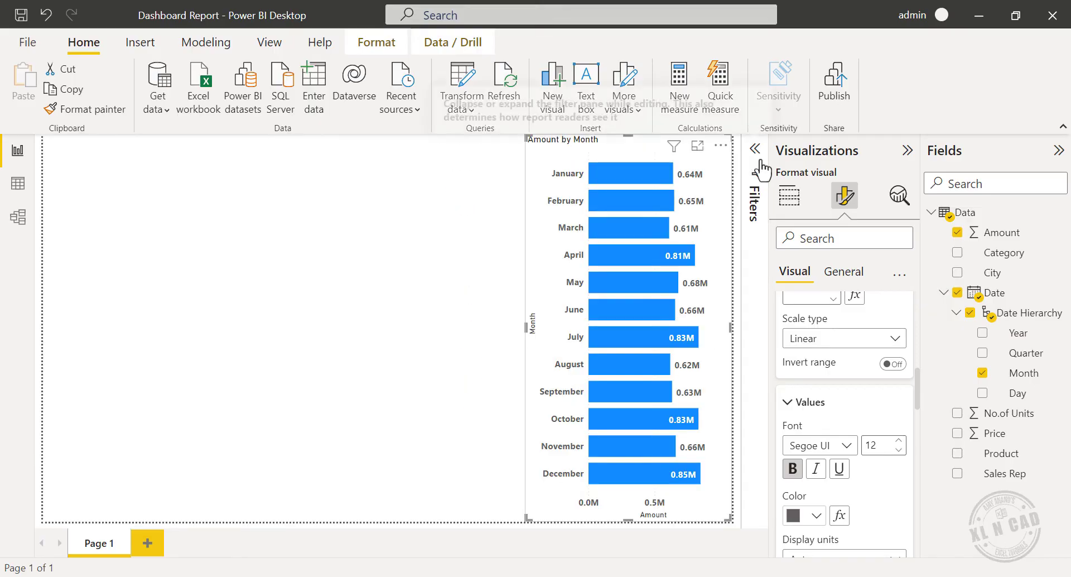
{"action": "left_click_drag", "start_coordinate": [525, 327], "coordinate": [544, 329]}
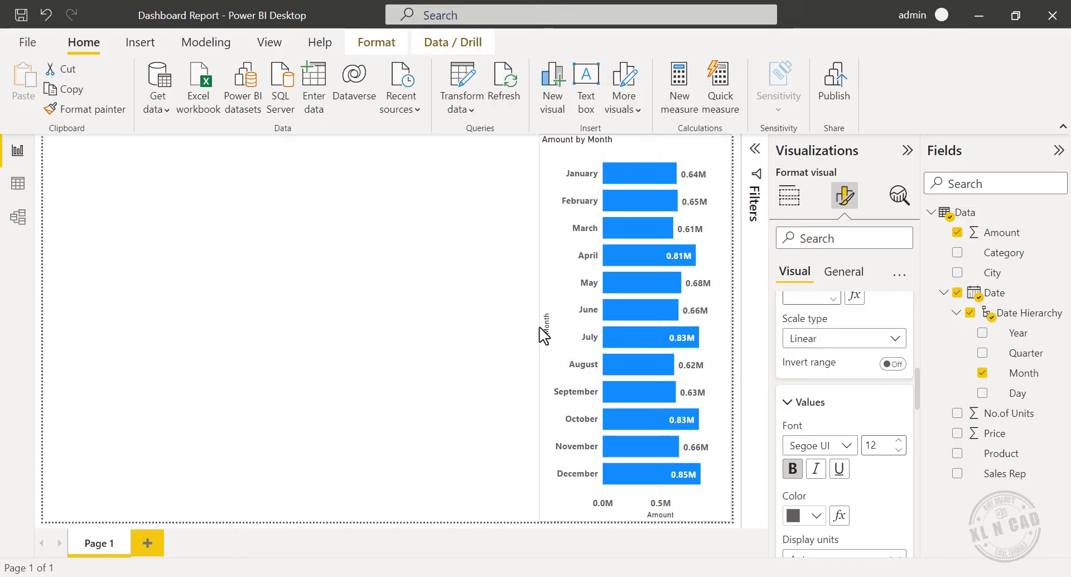
Step: Add a clustered bar chart of Amount by Sales Rep beside the month chart
{"action": "left_click", "coordinate": [441, 357]}
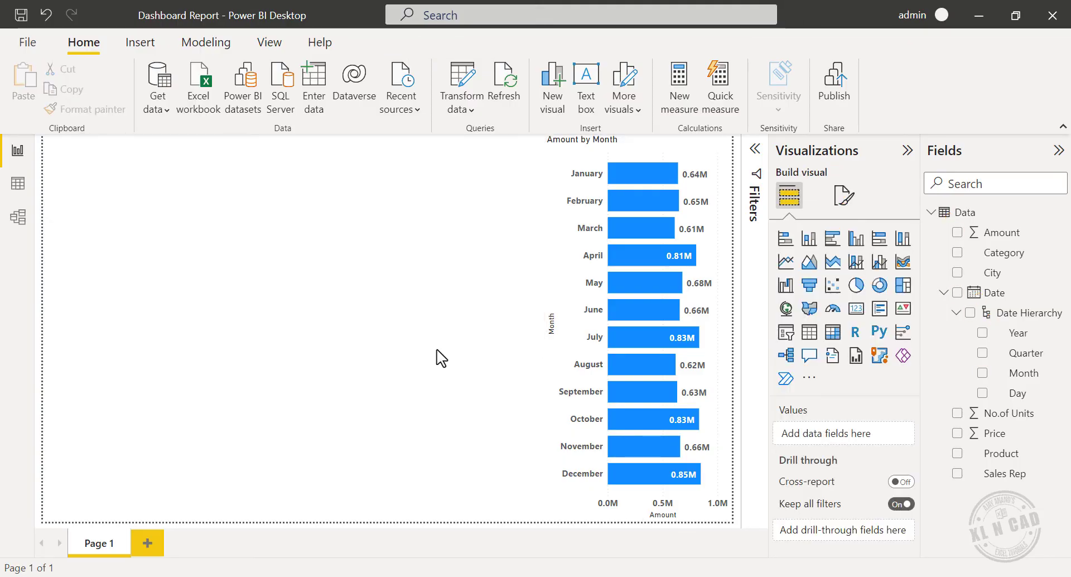
{"action": "left_click", "coordinate": [833, 241]}
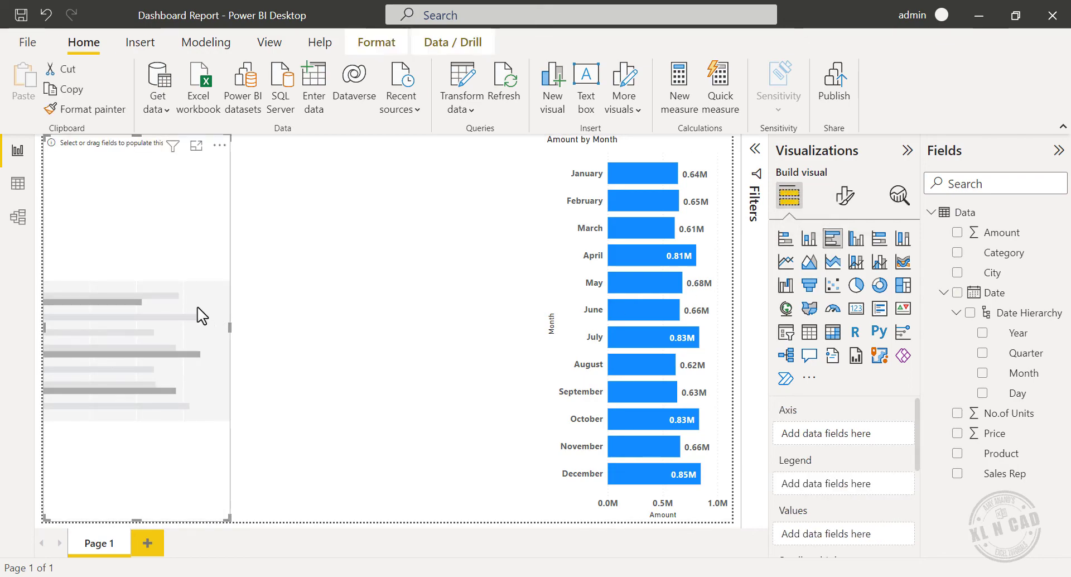
{"action": "left_click_drag", "start_coordinate": [201, 313], "coordinate": [507, 296]}
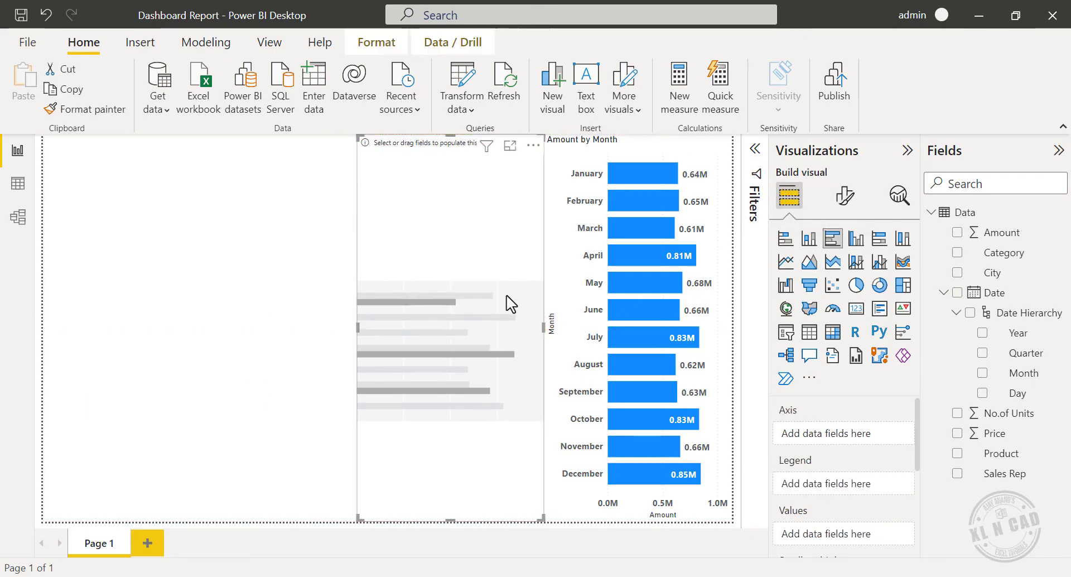
{"action": "left_click", "coordinate": [957, 473]}
{"action": "left_click", "coordinate": [957, 232]}
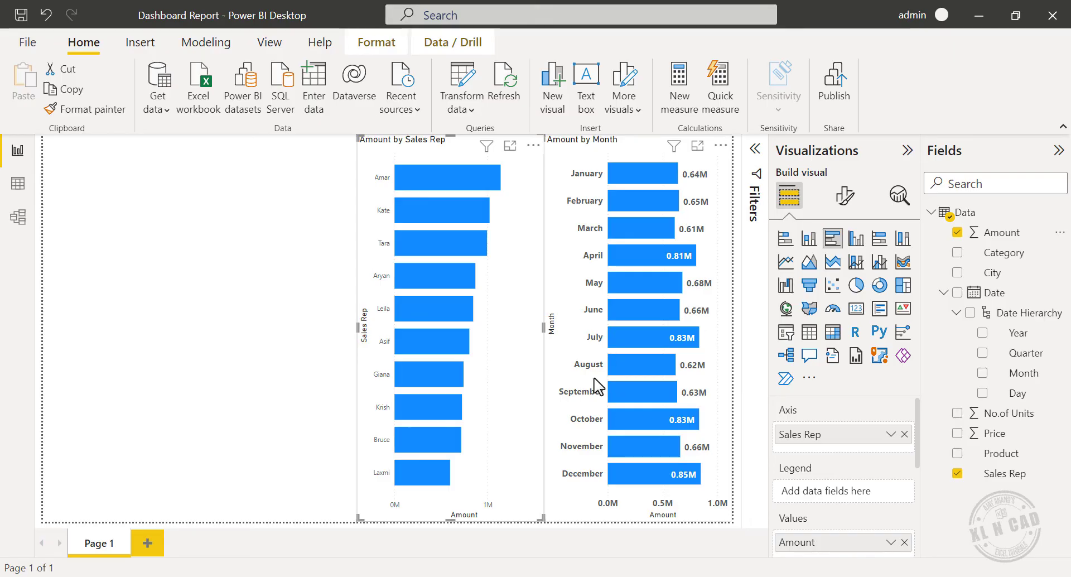
Step: Copy the month chart's formatting onto the Sales Rep bar chart with Format painter
{"action": "left_click", "coordinate": [568, 266]}
{"action": "left_click", "coordinate": [98, 112]}
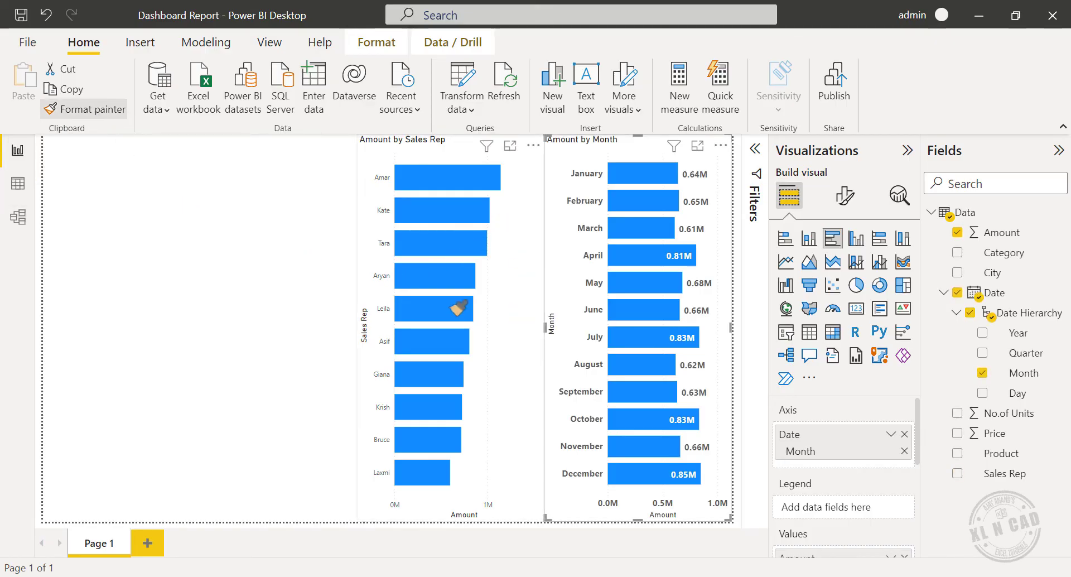
{"action": "left_click", "coordinate": [517, 284]}
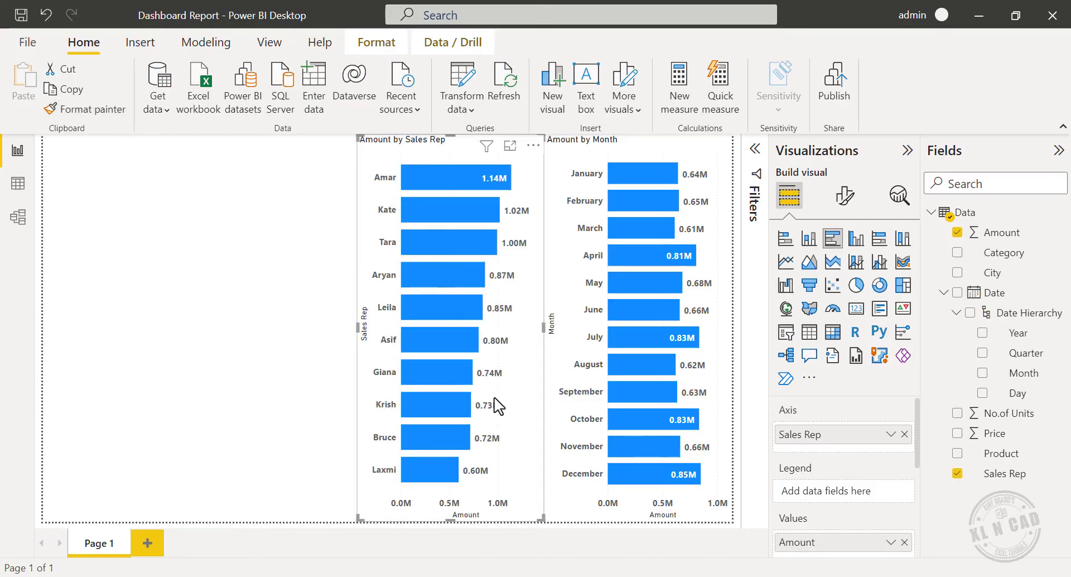
{"action": "mouse_move", "coordinate": [427, 401]}
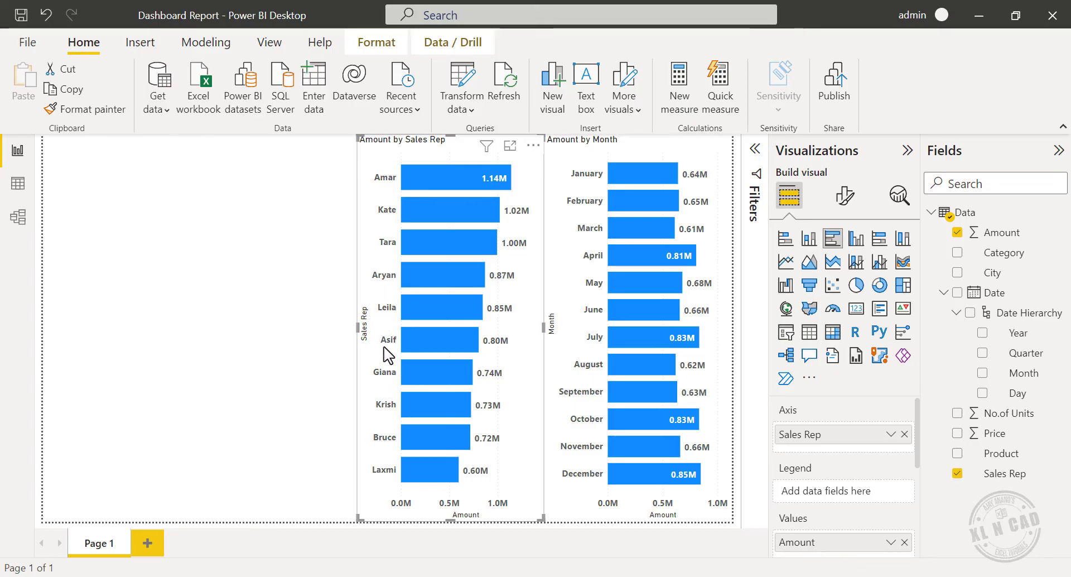
Step: Sort the Sales Rep chart's axis by Sales Rep name in ascending order, Amar to Tara
{"action": "left_click", "coordinate": [533, 147]}
{"action": "mouse_move", "coordinate": [622, 243]}
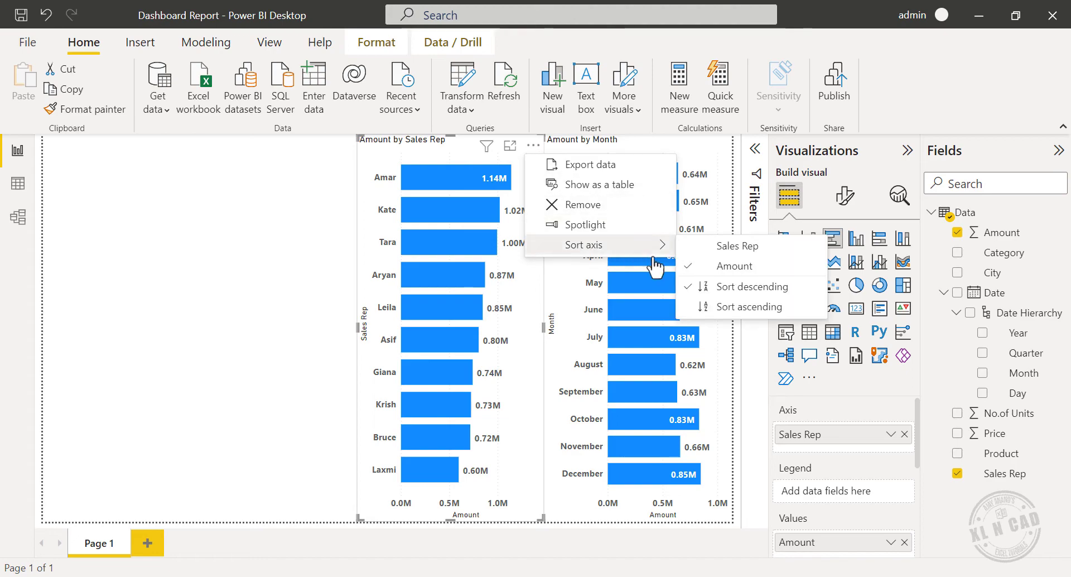
{"action": "left_click", "coordinate": [718, 247]}
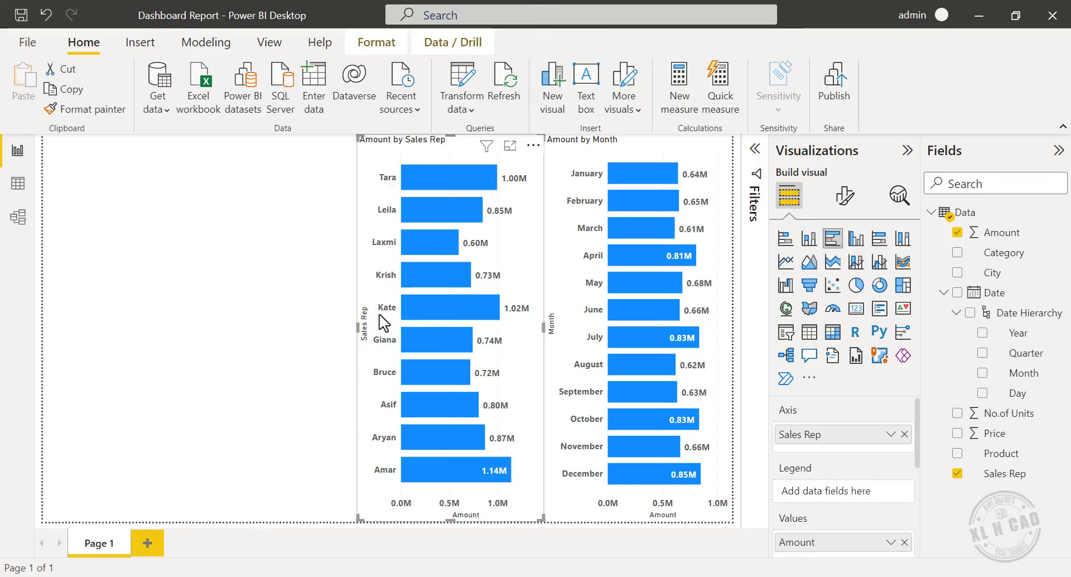
{"action": "left_click", "coordinate": [533, 148]}
{"action": "mouse_move", "coordinate": [634, 246]}
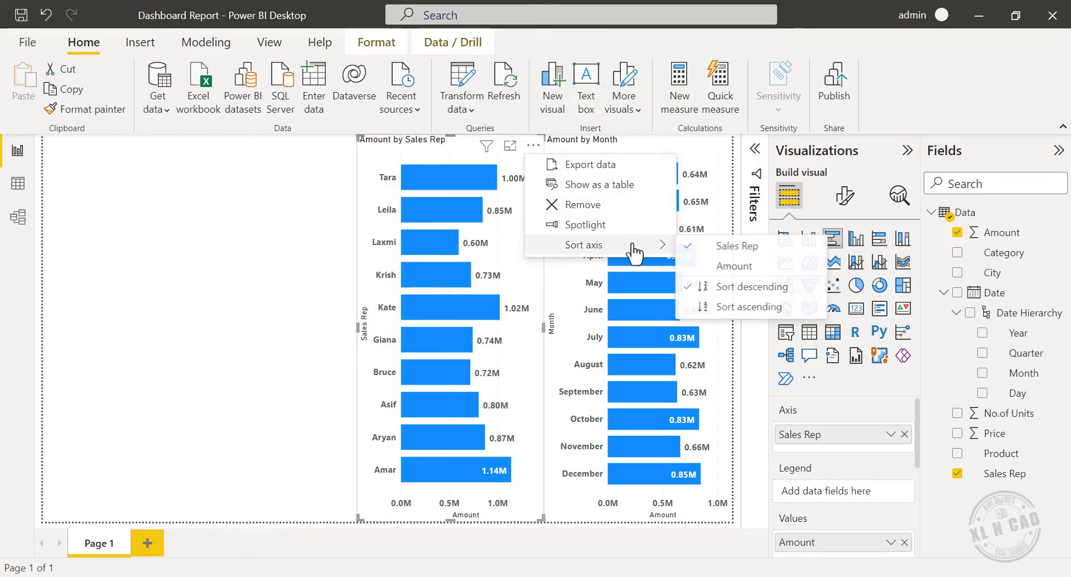
{"action": "left_click", "coordinate": [728, 310]}
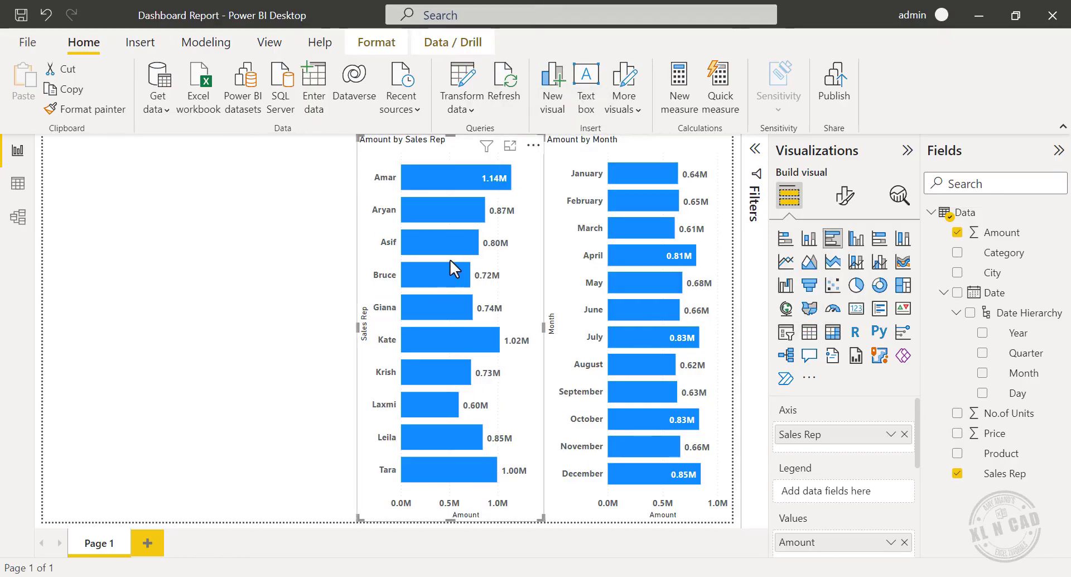
{"action": "left_click", "coordinate": [209, 334]}
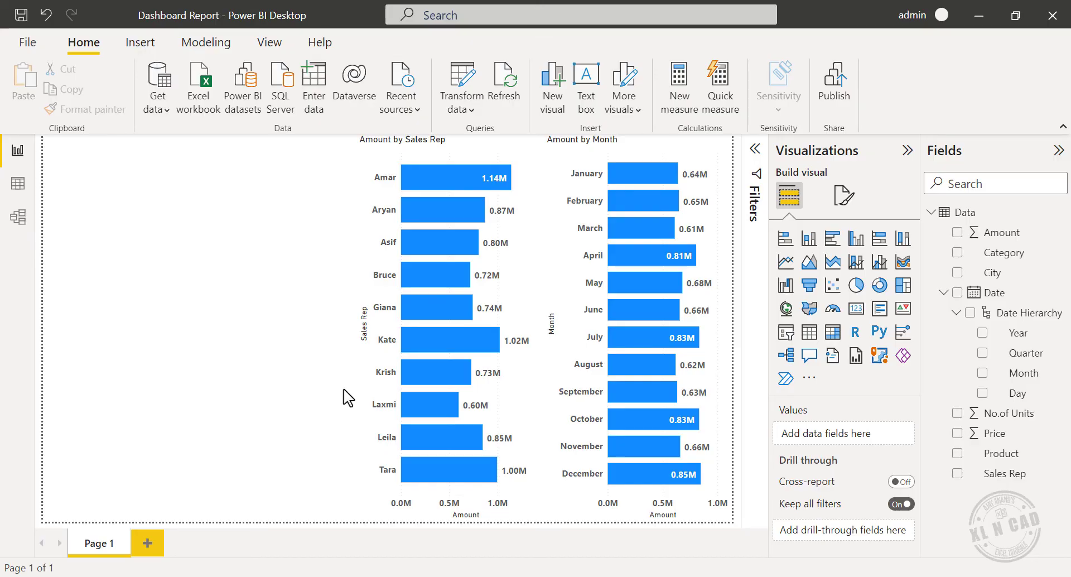
Step: Add a column chart of Amount by Product sized into the lower left of the page
{"action": "left_click", "coordinate": [857, 241]}
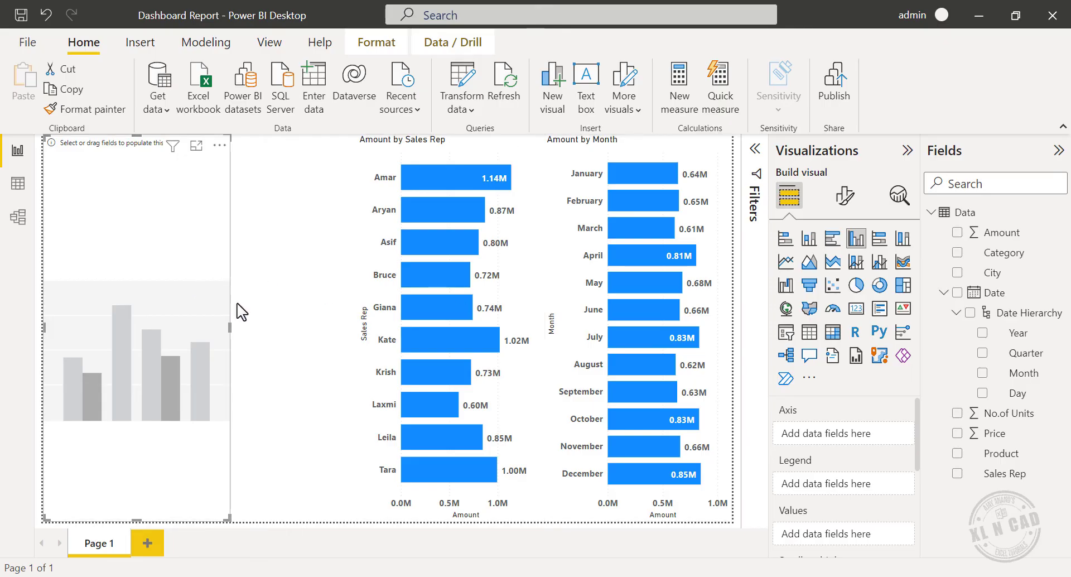
{"action": "left_click_drag", "start_coordinate": [333, 329], "coordinate": [357, 329]}
{"action": "left_click_drag", "start_coordinate": [201, 135], "coordinate": [200, 246]}
{"action": "left_click_drag", "start_coordinate": [217, 291], "coordinate": [219, 378]}
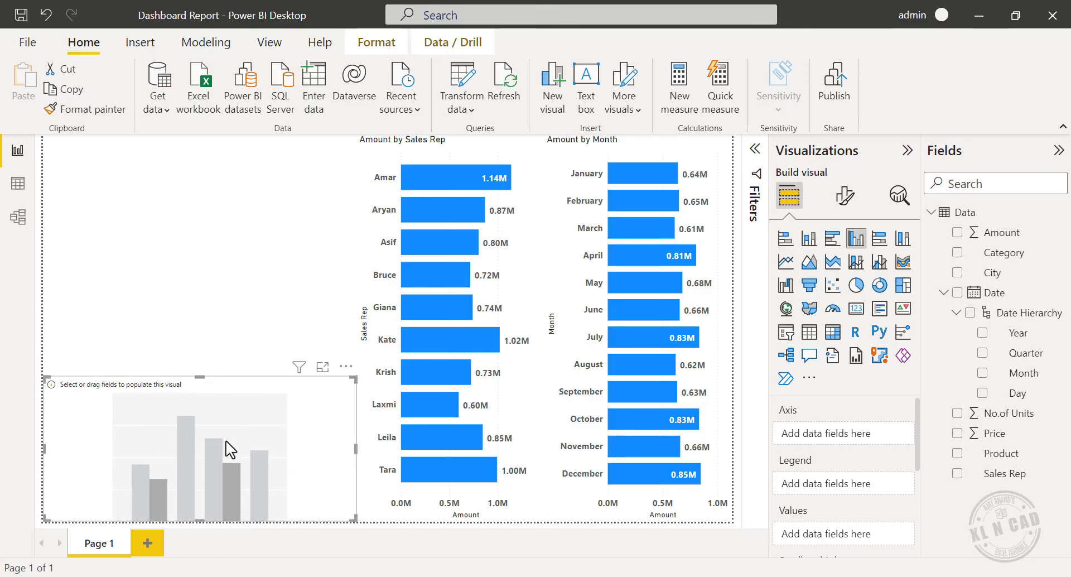
{"action": "left_click", "coordinate": [957, 454]}
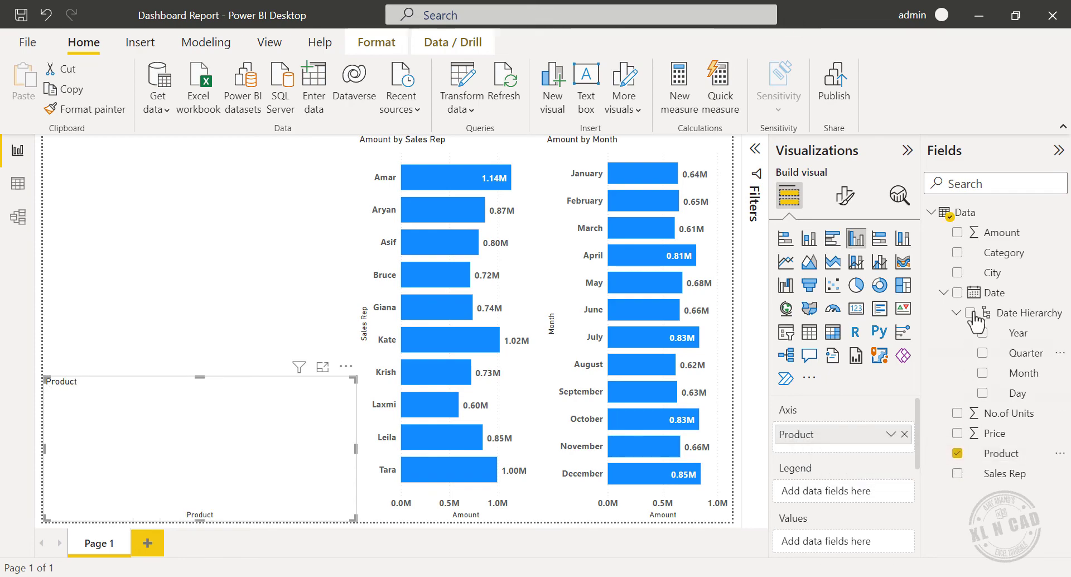
{"action": "left_click", "coordinate": [957, 232]}
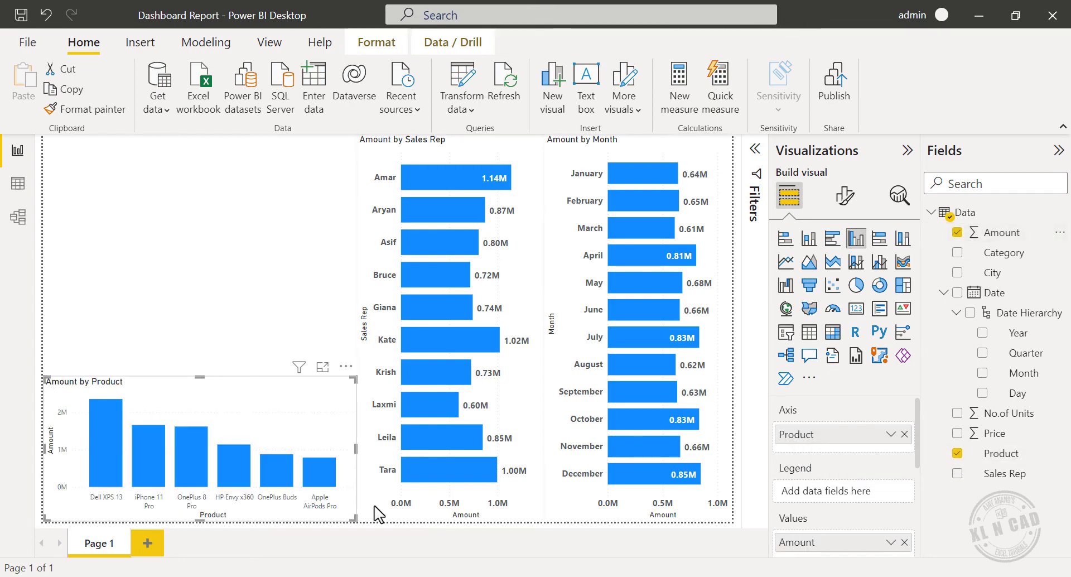
Step: Copy the Sales Rep chart's formatting onto the Amount by Product chart
{"action": "left_click", "coordinate": [530, 295]}
{"action": "left_click", "coordinate": [106, 113]}
{"action": "left_click", "coordinate": [242, 394]}
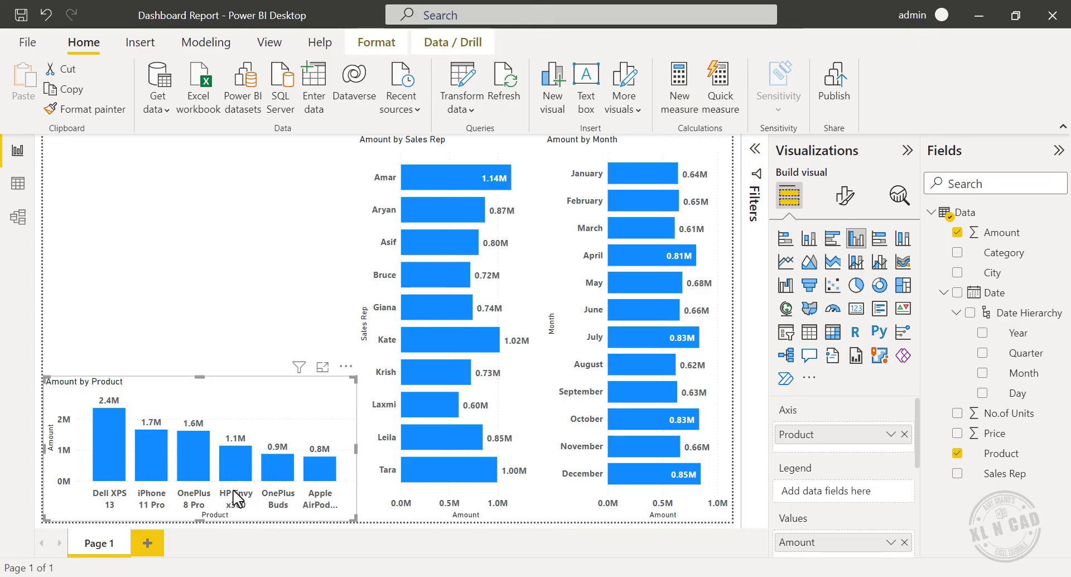
Step: Sort the product chart's axis by Product name in descending order
{"action": "left_click", "coordinate": [347, 367]}
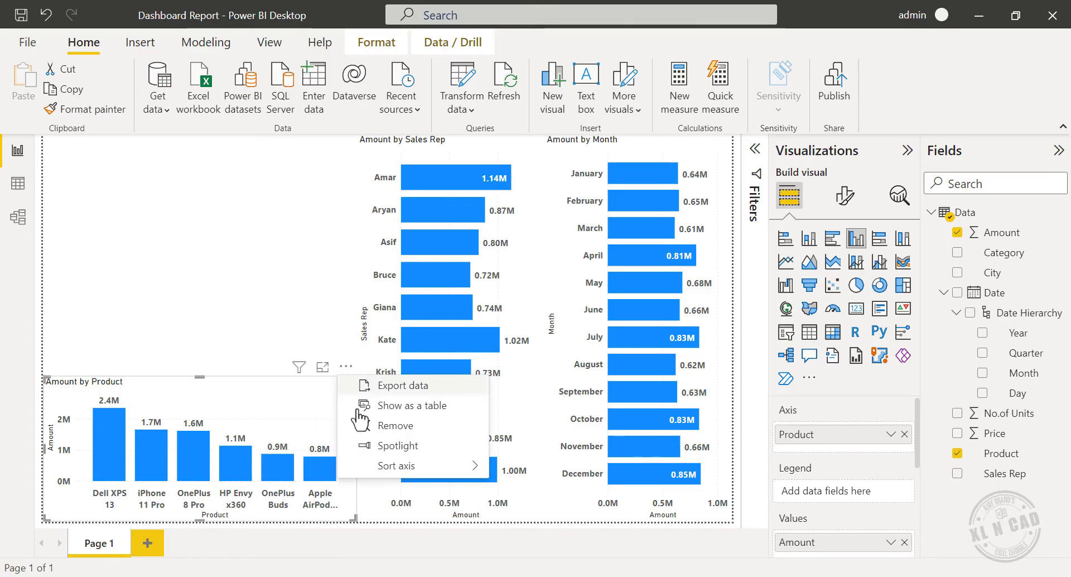
{"action": "mouse_move", "coordinate": [404, 477]}
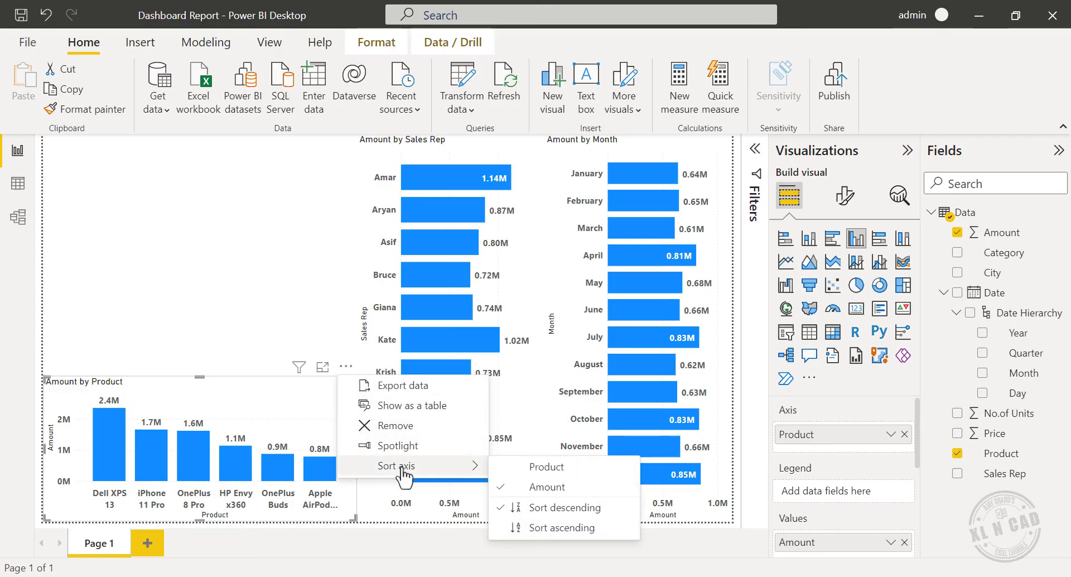
{"action": "left_click", "coordinate": [514, 467]}
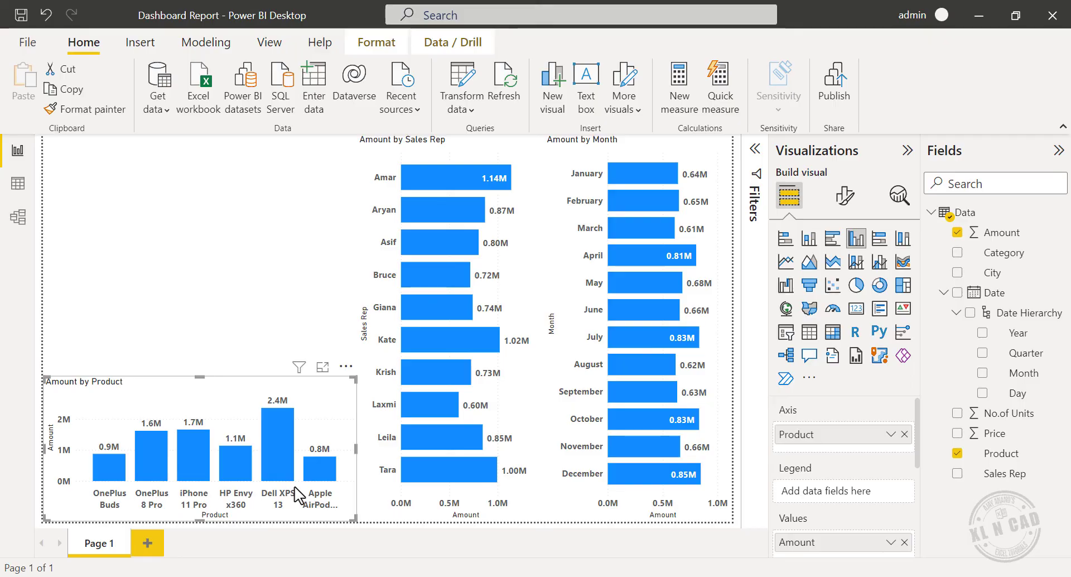
{"action": "left_click", "coordinate": [296, 313]}
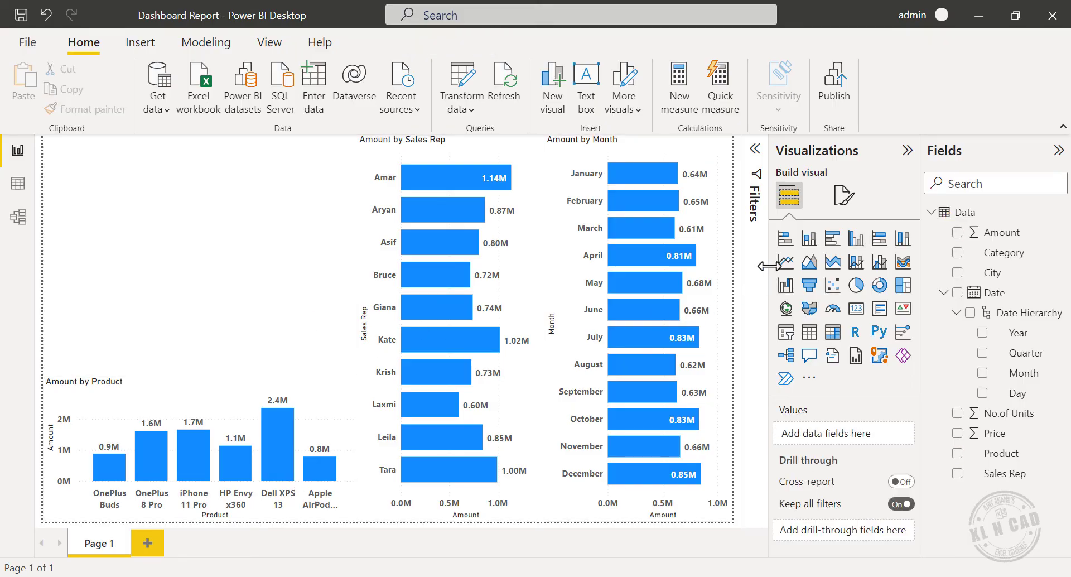
Step: Add a line chart plotting Amount by City
{"action": "left_click", "coordinate": [786, 262]}
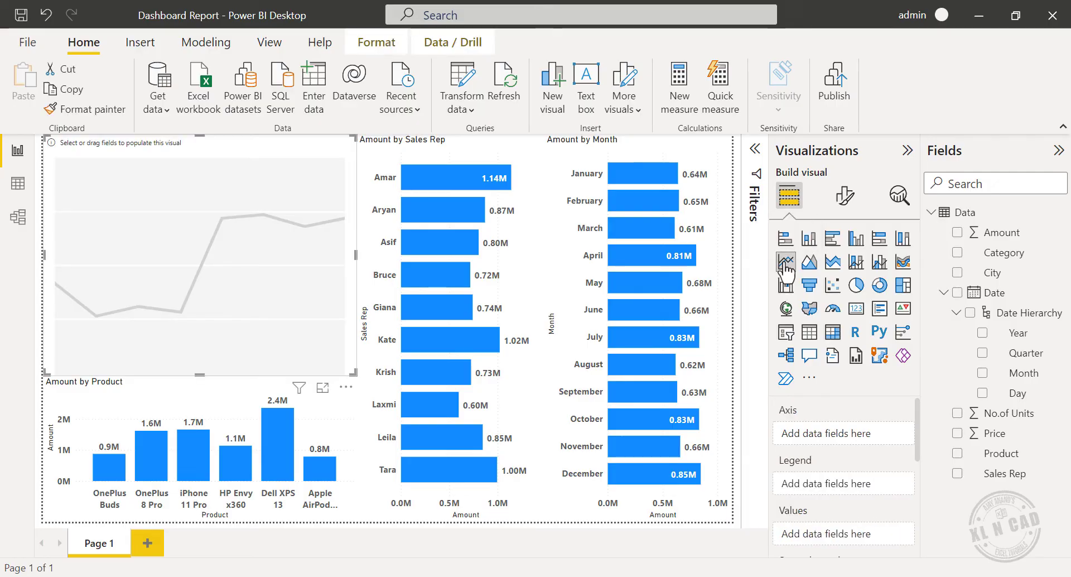
{"action": "left_click", "coordinate": [957, 273]}
{"action": "left_click", "coordinate": [957, 232]}
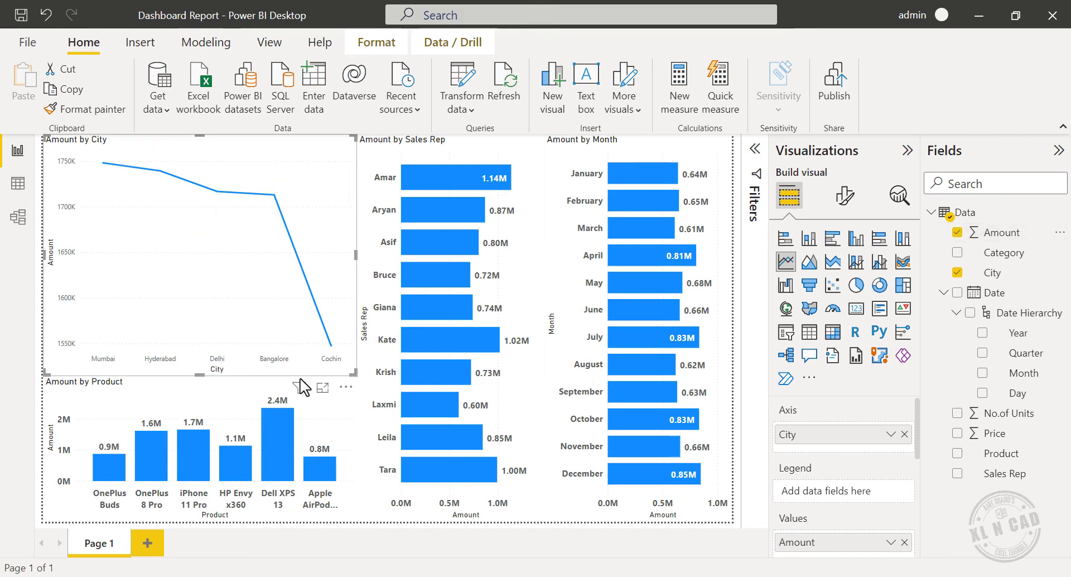
Step: Copy the Amount by Product chart's formatting onto the city line chart
{"action": "left_click", "coordinate": [245, 392]}
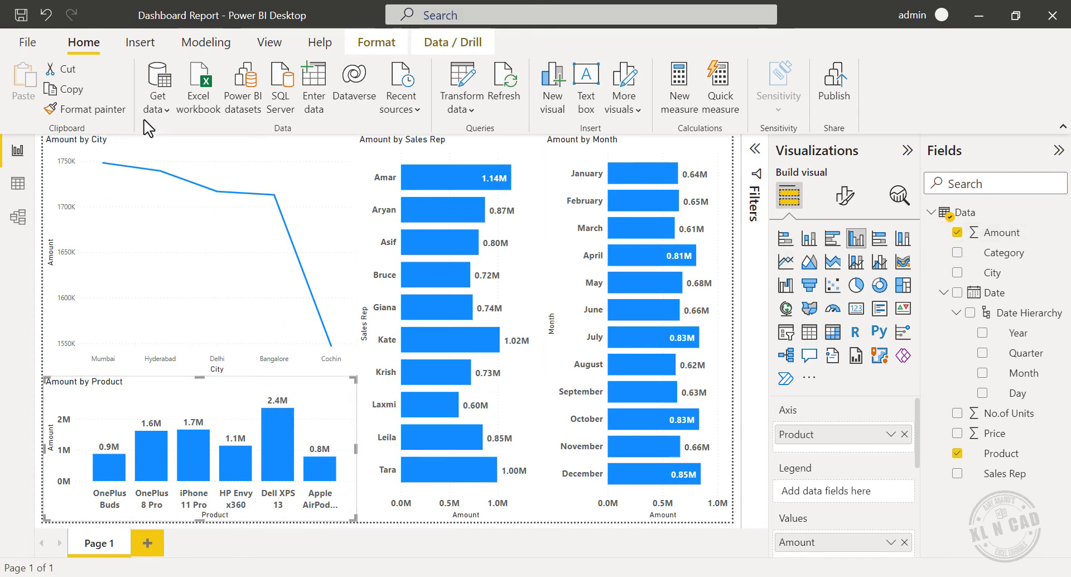
{"action": "left_click", "coordinate": [100, 115]}
{"action": "left_click", "coordinate": [66, 360]}
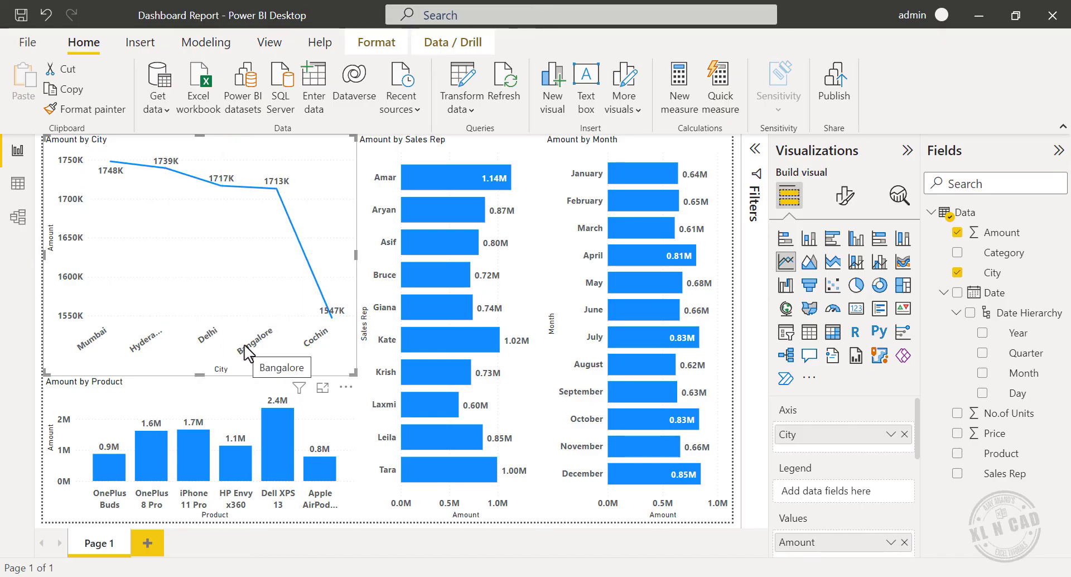
Step: Sort the Amount by City line chart's axis by City, descending from Mumbai to Bangalore
{"action": "left_click", "coordinate": [346, 387]}
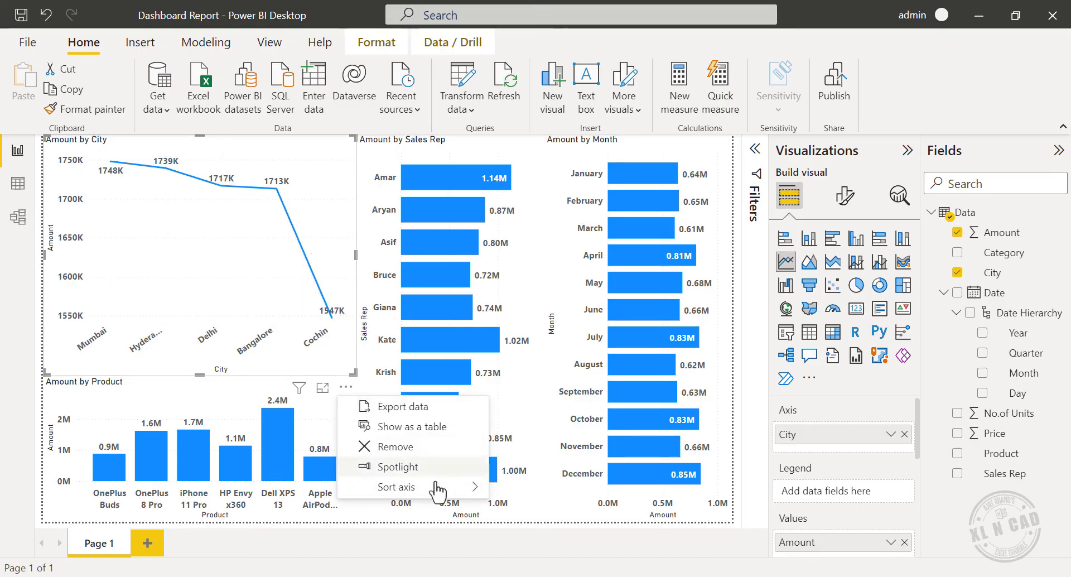
{"action": "mouse_move", "coordinate": [412, 487]}
{"action": "left_click", "coordinate": [511, 490]}
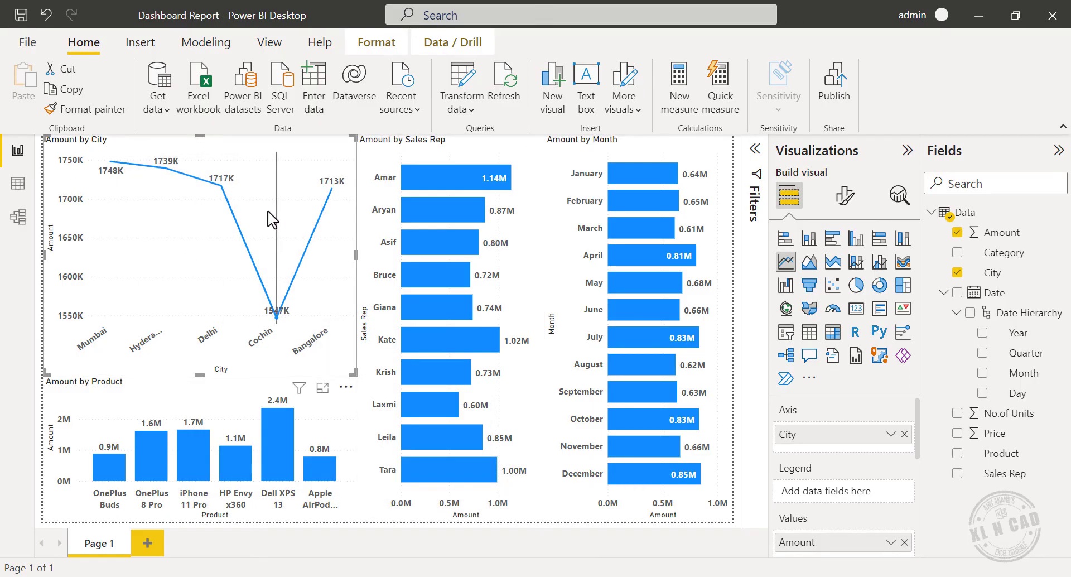
{"action": "mouse_move", "coordinate": [270, 219]}
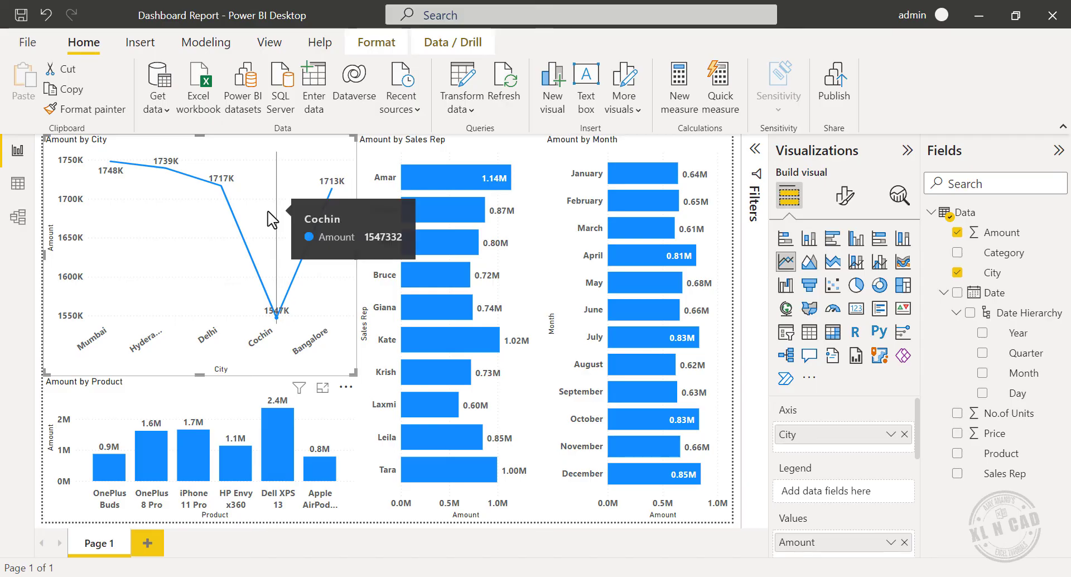
Step: Set the city chart's data labels to Millions with 2 decimal places, then lower its top edge
{"action": "left_click", "coordinate": [845, 197]}
{"action": "scroll", "coordinate": [842, 391], "scroll_direction": "down", "scroll_amount": 3}
{"action": "left_click", "coordinate": [780, 471]}
{"action": "scroll", "coordinate": [841, 461], "scroll_direction": "down", "scroll_amount": 5}
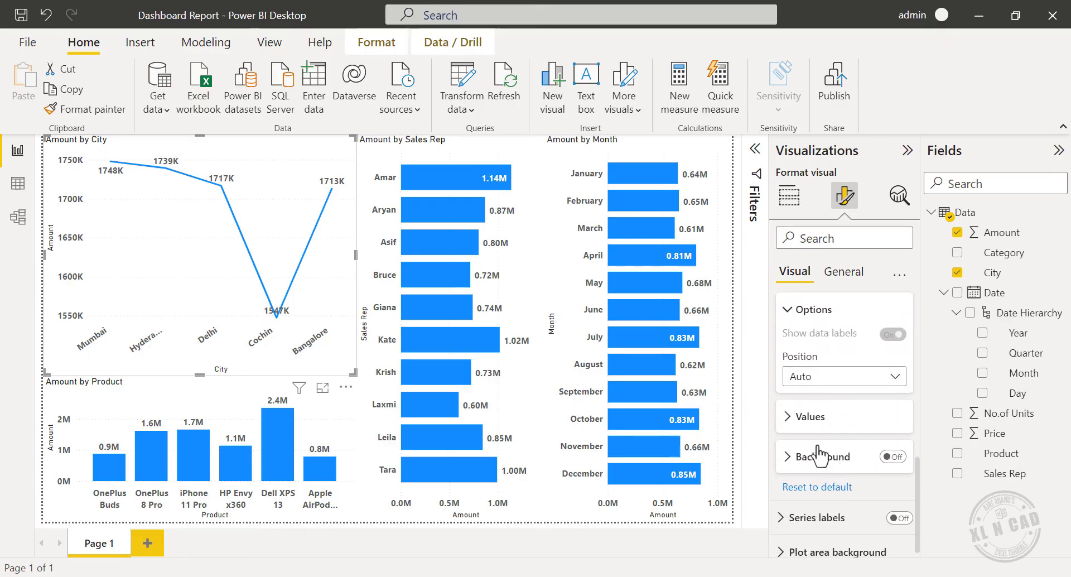
{"action": "left_click", "coordinate": [788, 417]}
{"action": "scroll", "coordinate": [788, 421], "scroll_direction": "down", "scroll_amount": 3}
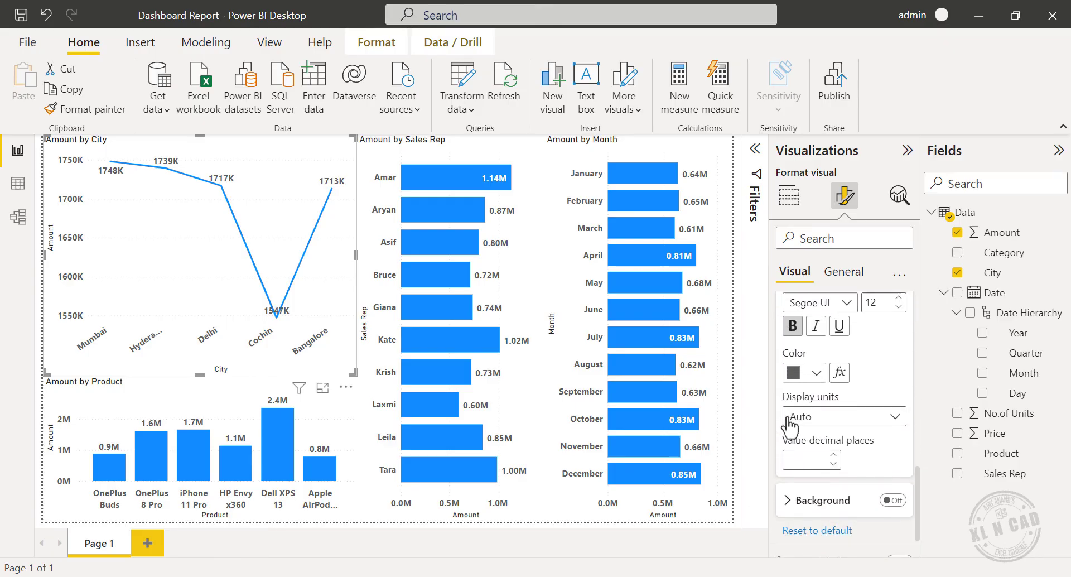
{"action": "left_click", "coordinate": [861, 415]}
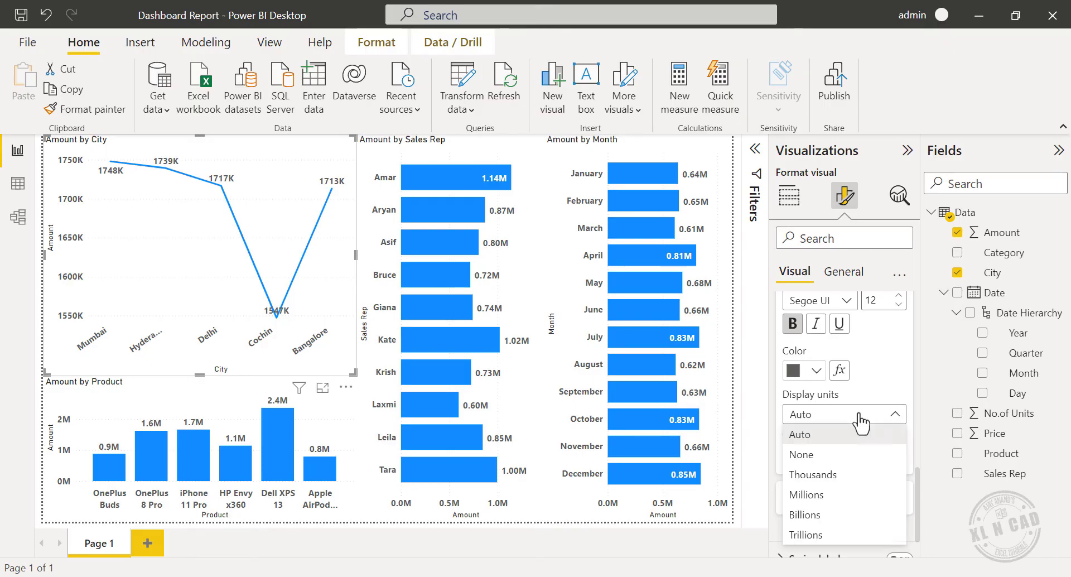
{"action": "left_click", "coordinate": [827, 494]}
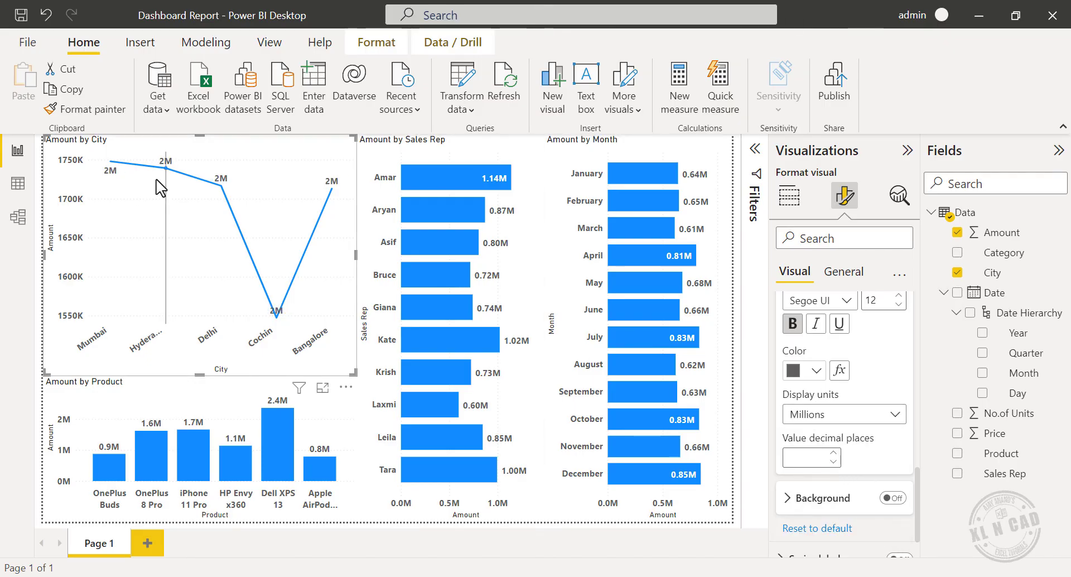
{"action": "left_click", "coordinate": [833, 453]}
{"action": "left_click", "coordinate": [833, 452]}
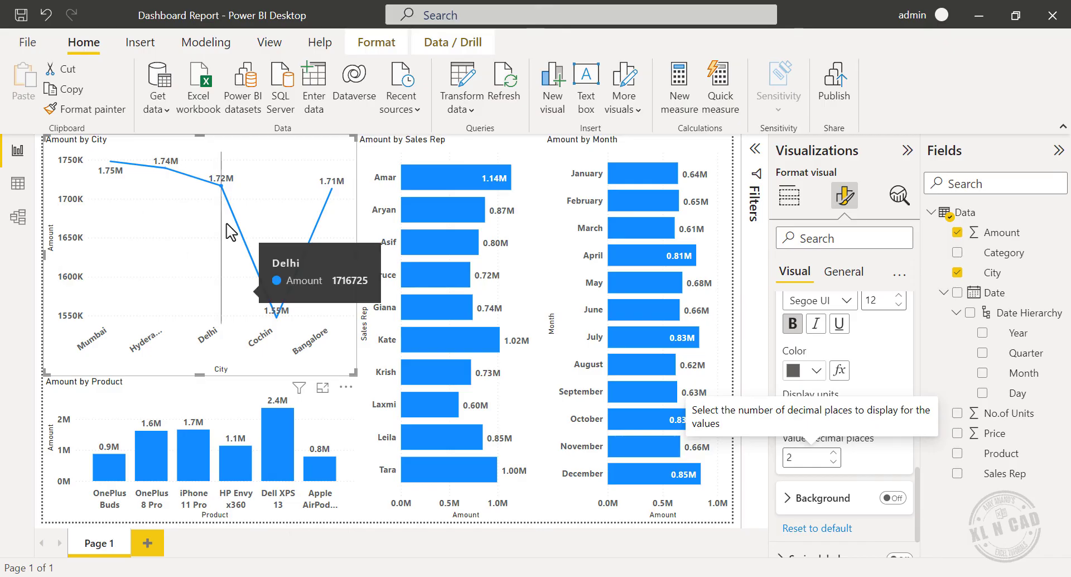
{"action": "left_click", "coordinate": [206, 219]}
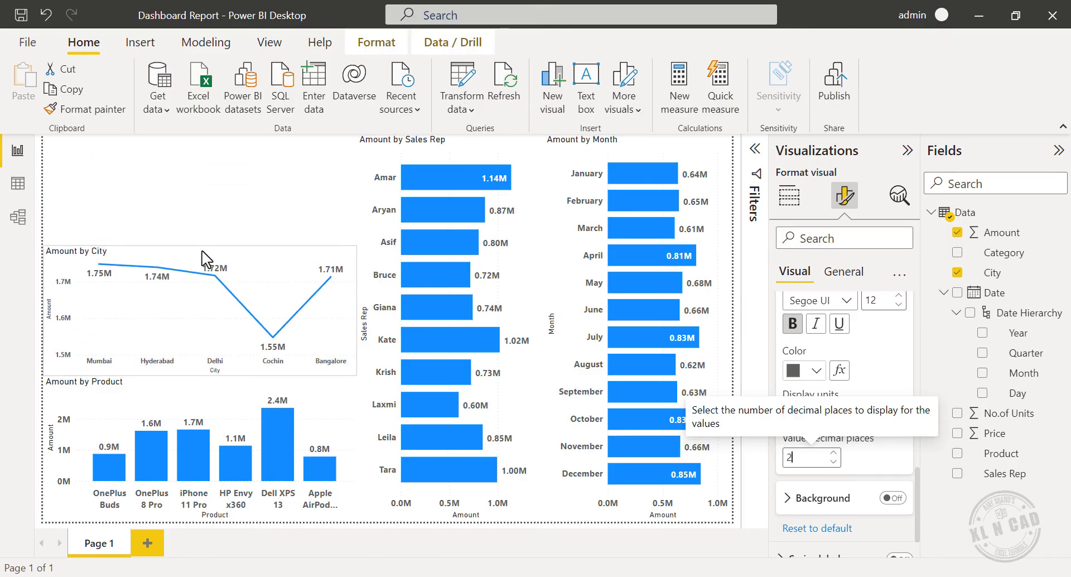
Step: Resize the Amount by City line chart's bottom and top edges to fit just above the product chart
{"action": "left_click", "coordinate": [210, 400]}
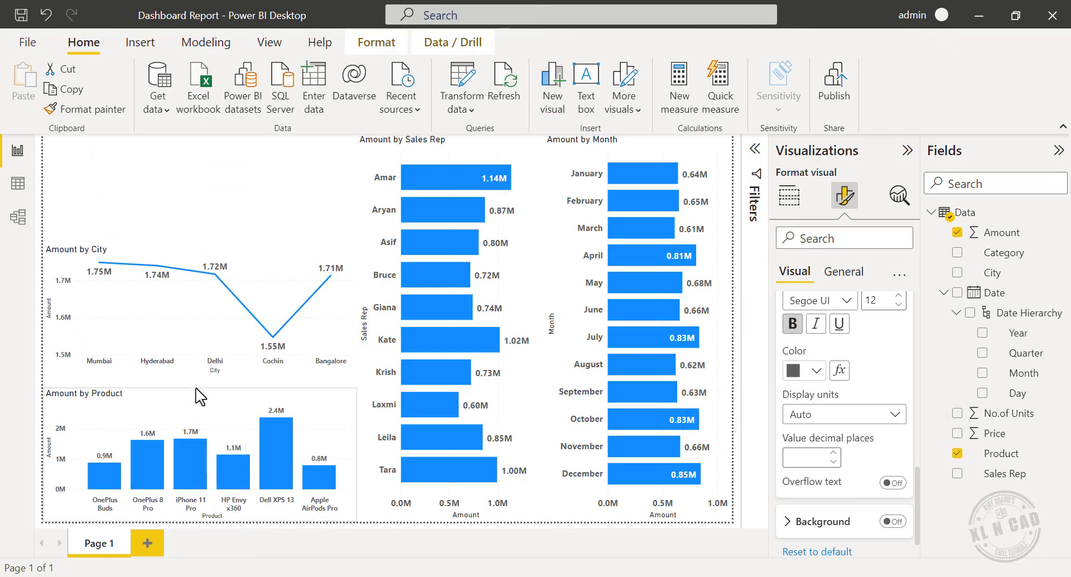
{"action": "left_click", "coordinate": [195, 379]}
{"action": "left_click_drag", "start_coordinate": [199, 376], "coordinate": [200, 386]}
{"action": "left_click_drag", "start_coordinate": [201, 245], "coordinate": [201, 257]}
{"action": "left_click", "coordinate": [274, 203]}
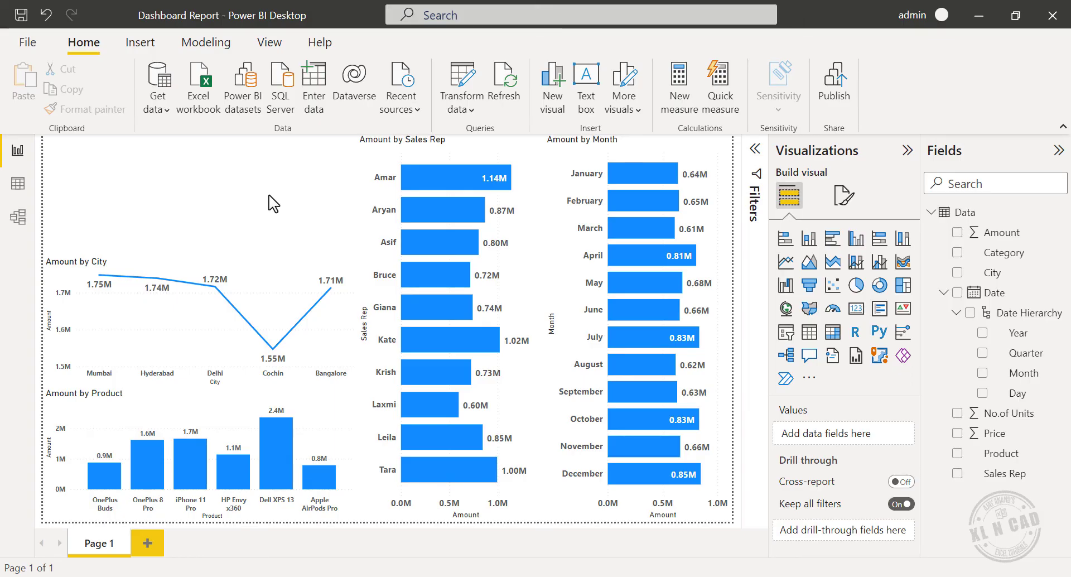
Step: Add an Amount pie chart, copy the city chart's formatting onto it, and narrow it
{"action": "left_click", "coordinate": [856, 285]}
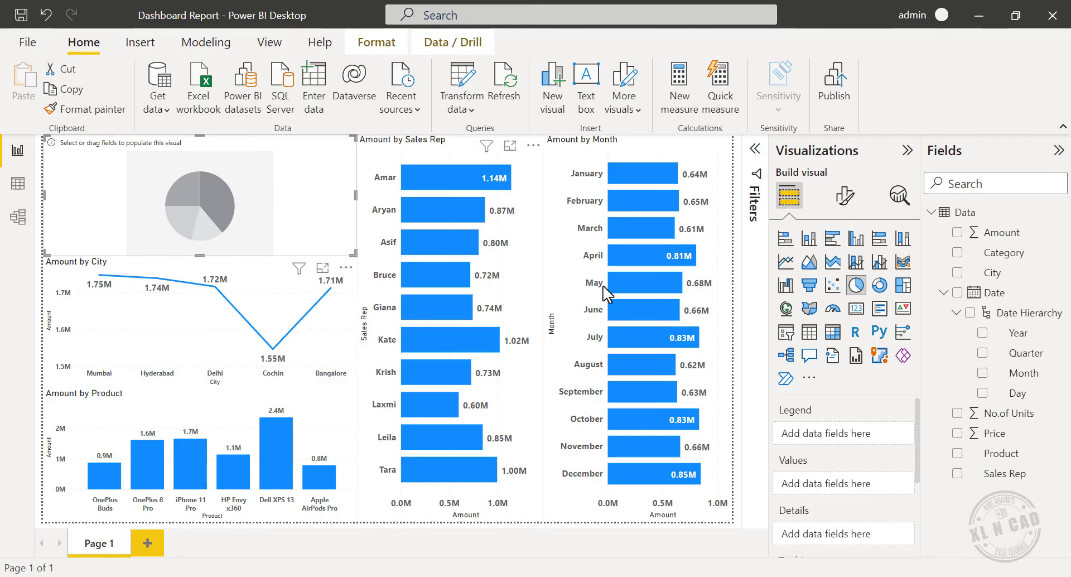
{"action": "left_click", "coordinate": [958, 232]}
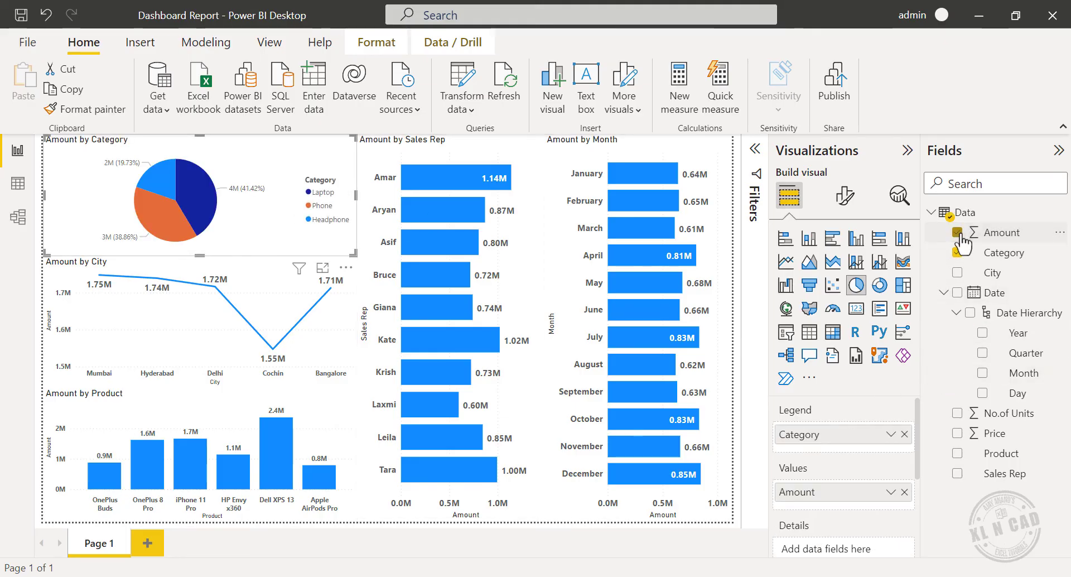
{"action": "left_click", "coordinate": [269, 280]}
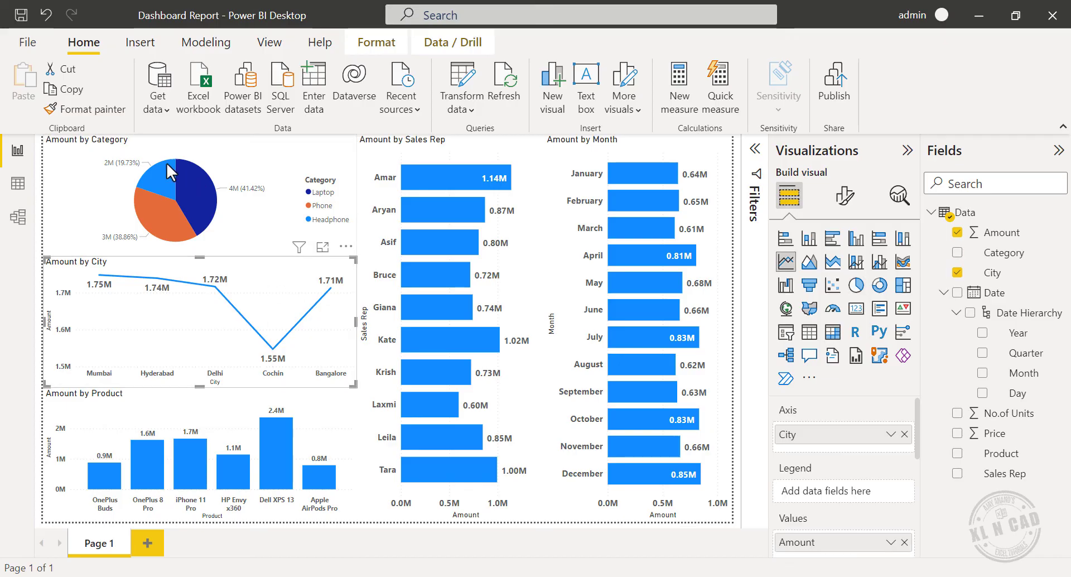
{"action": "left_click", "coordinate": [110, 116]}
{"action": "left_click", "coordinate": [71, 199]}
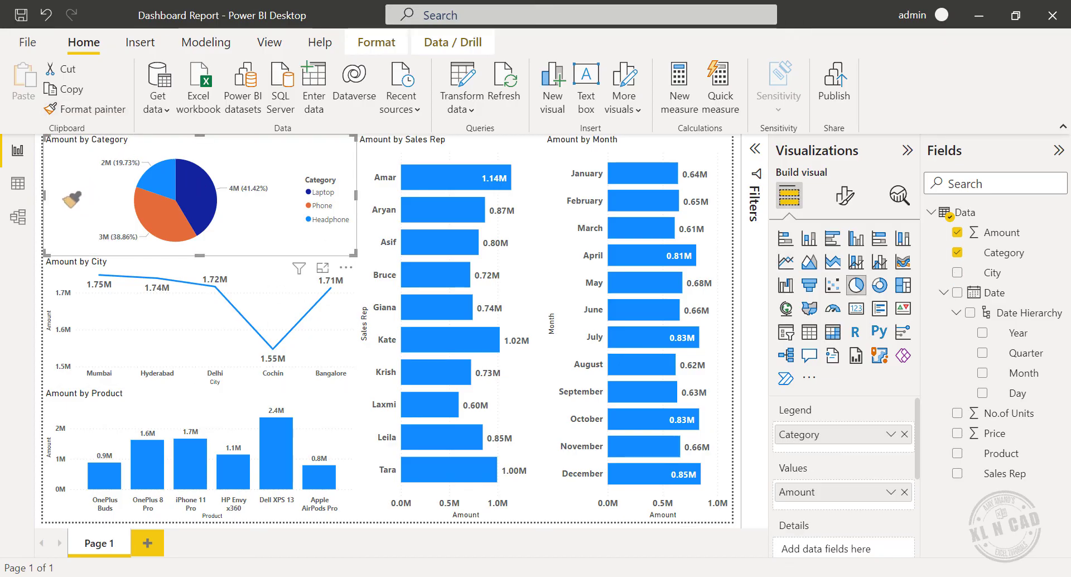
{"action": "left_click_drag", "start_coordinate": [44, 195], "coordinate": [201, 191]}
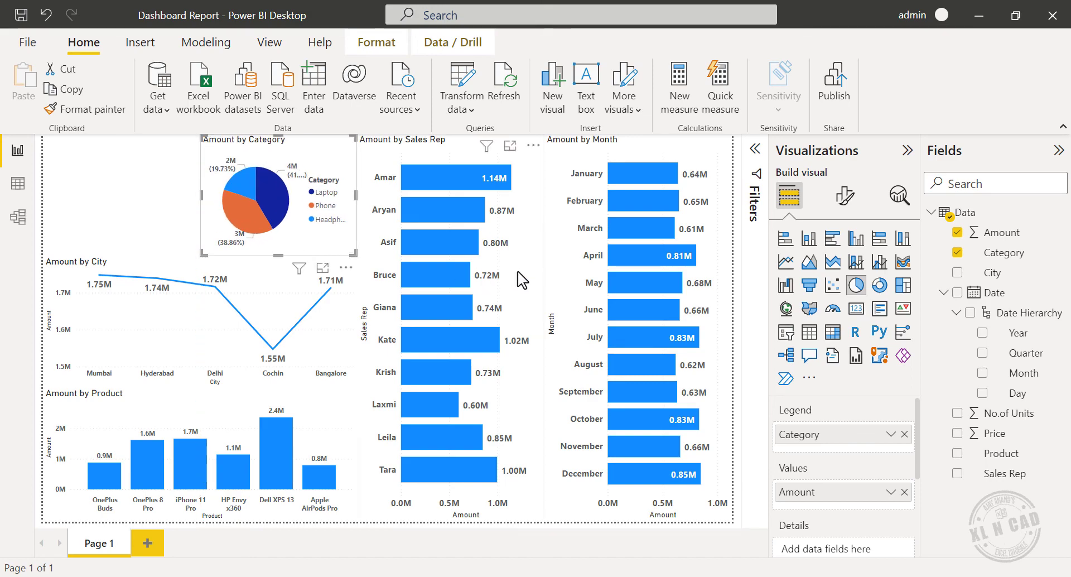
Step: Narrow the Amount by Month chart and shift and narrow the Sales Rep chart
{"action": "left_click", "coordinate": [560, 301]}
{"action": "left_click_drag", "start_coordinate": [545, 327], "coordinate": [563, 328]}
{"action": "left_click", "coordinate": [532, 322]}
{"action": "left_click_drag", "start_coordinate": [478, 318], "coordinate": [454, 318]}
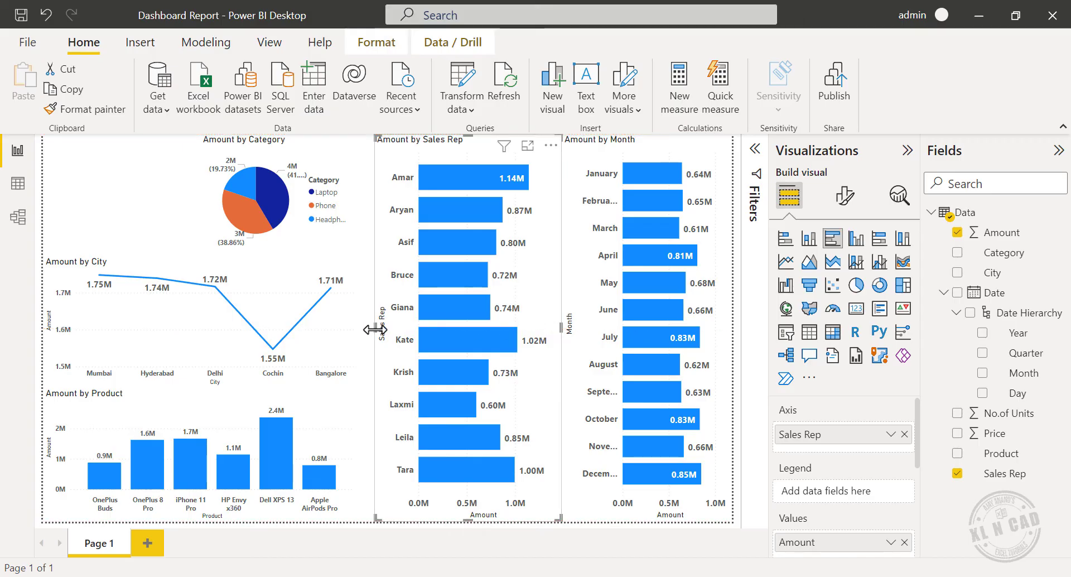
{"action": "left_click_drag", "start_coordinate": [375, 329], "coordinate": [383, 329]}
Step: Widen the pie chart leftward and the city line and product charts to the right
{"action": "left_click", "coordinate": [337, 246]}
{"action": "left_click_drag", "start_coordinate": [223, 193], "coordinate": [210, 193]}
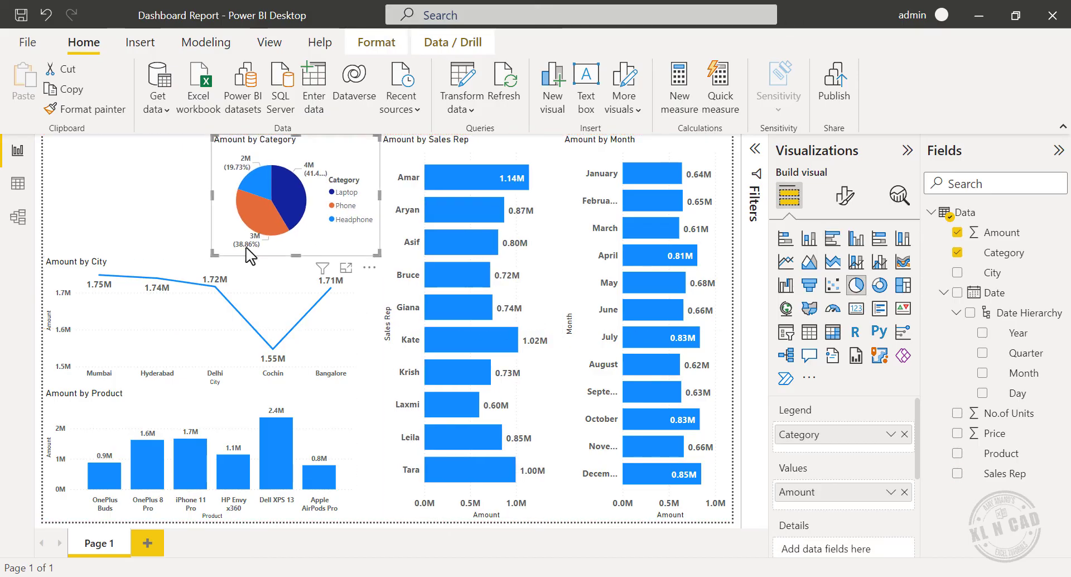
{"action": "left_click", "coordinate": [355, 327]}
{"action": "left_click_drag", "start_coordinate": [355, 326], "coordinate": [381, 340]}
{"action": "left_click", "coordinate": [357, 446]}
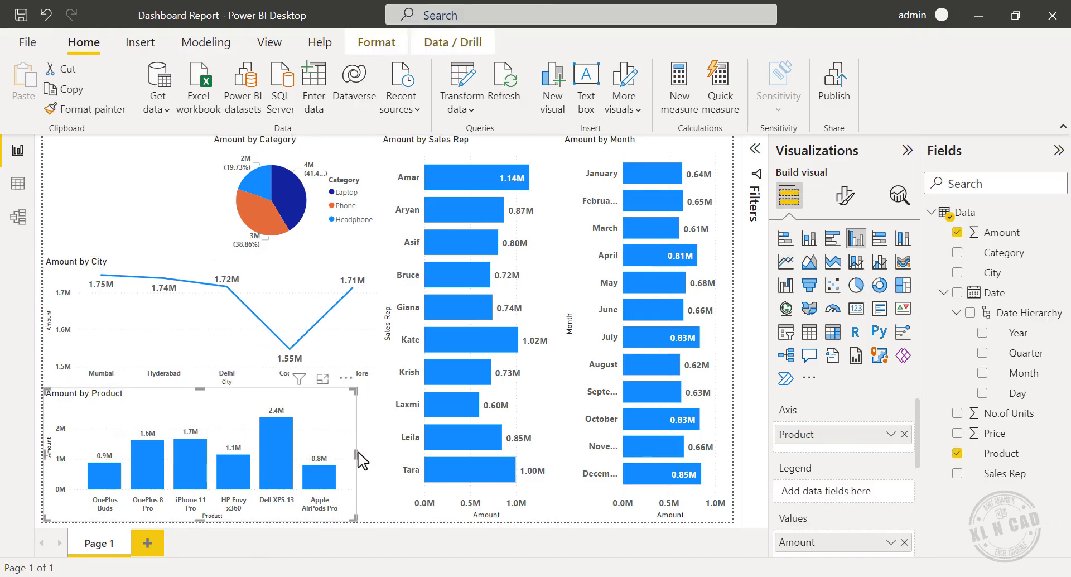
{"action": "left_click_drag", "start_coordinate": [361, 461], "coordinate": [379, 461]}
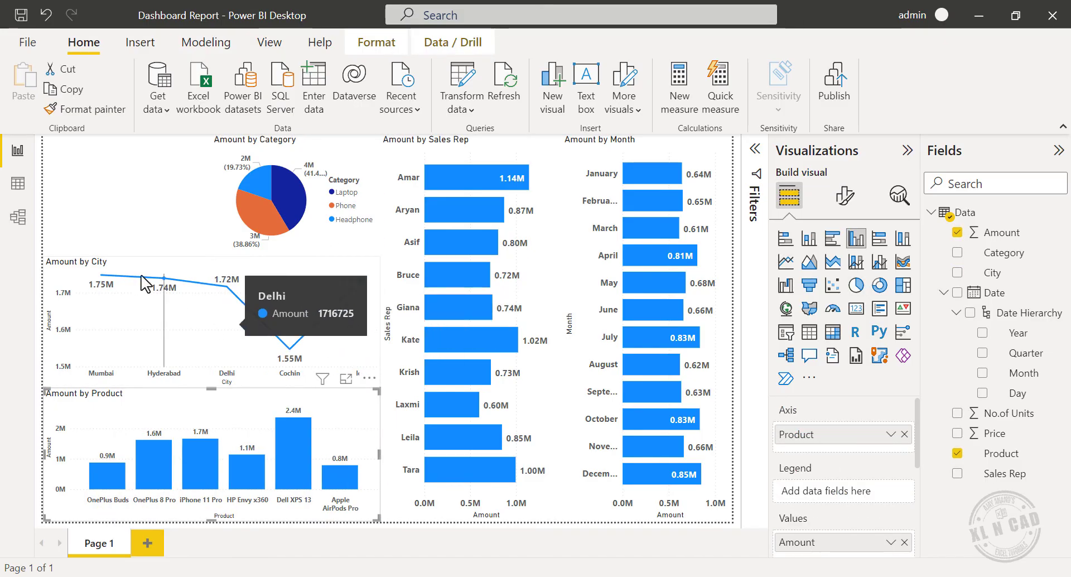
Step: Add a slicer filled with the Month field
{"action": "key", "text": "Escape"}
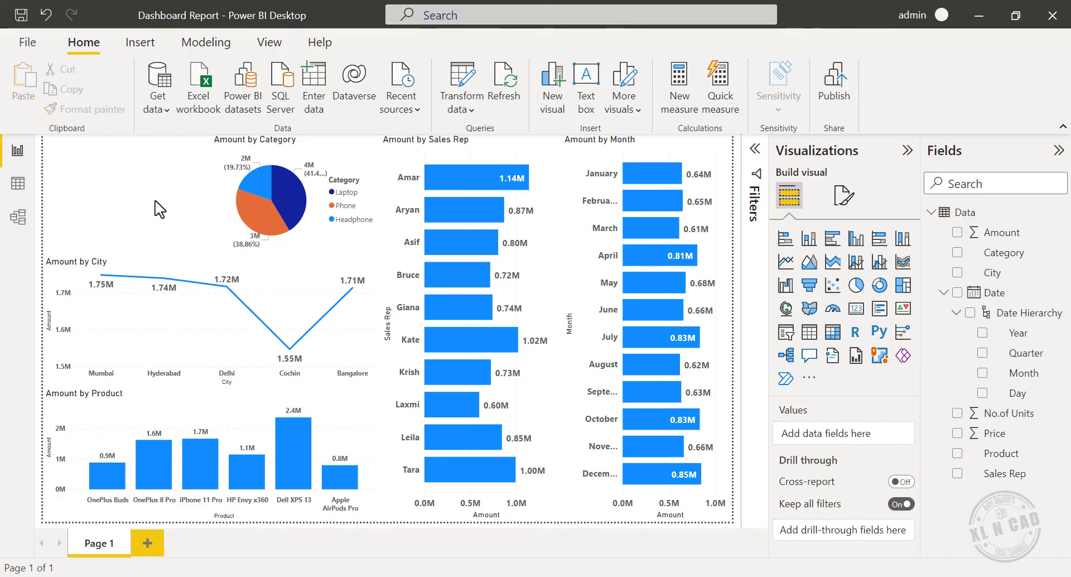
{"action": "left_click", "coordinate": [786, 334]}
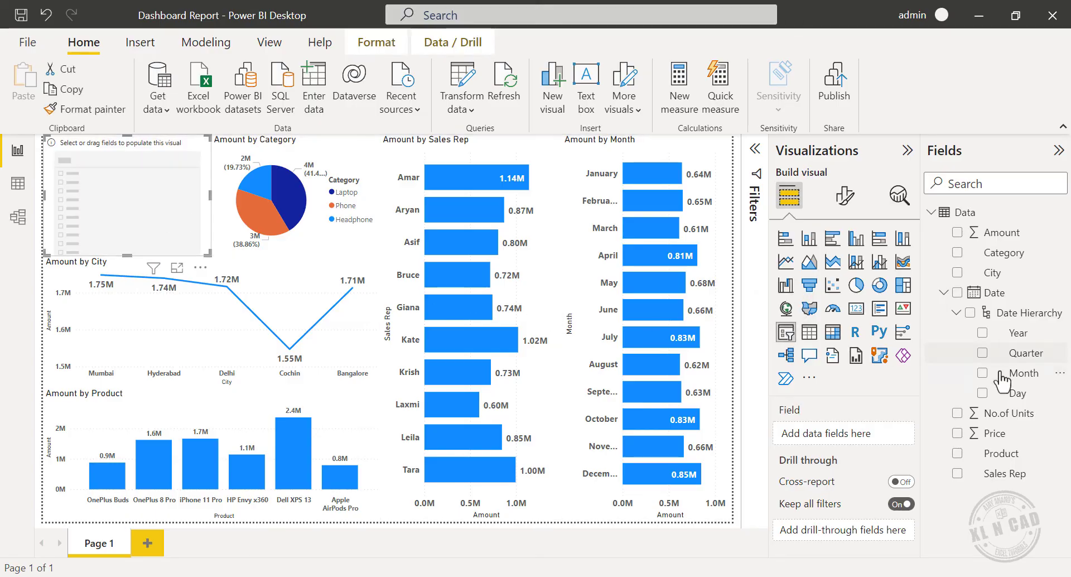
{"action": "left_click", "coordinate": [983, 373]}
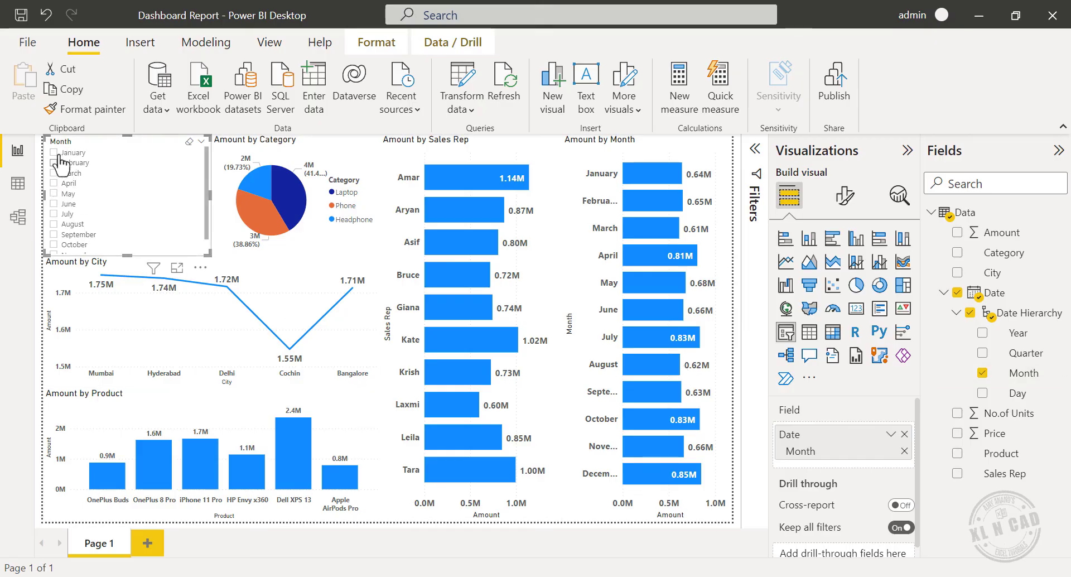
Step: Lay the Month slicer out horizontally as tiles with bold 12-point value labels
{"action": "left_click", "coordinate": [840, 201]}
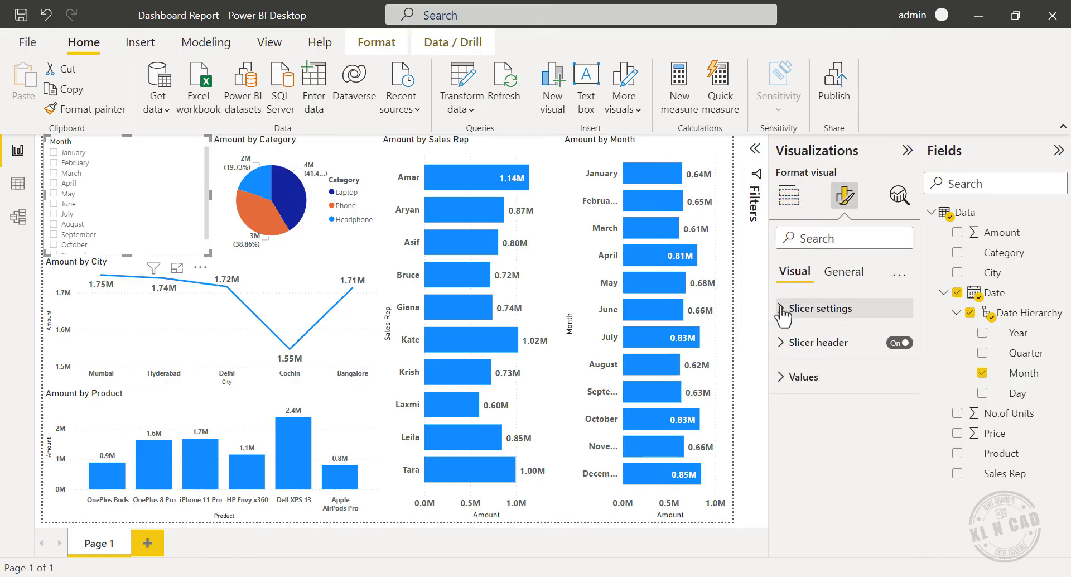
{"action": "left_click", "coordinate": [783, 311]}
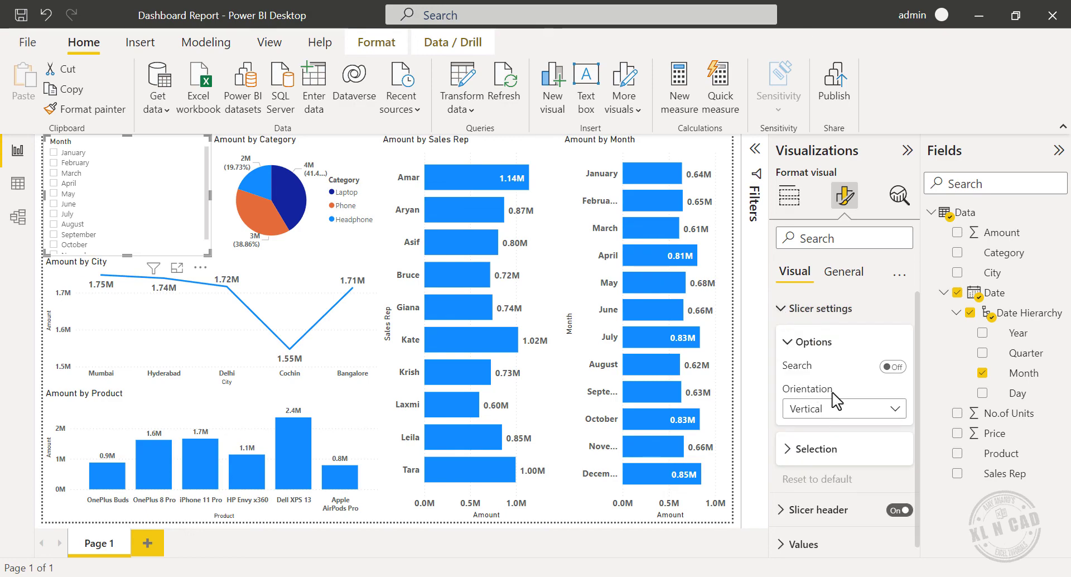
{"action": "left_click", "coordinate": [861, 412]}
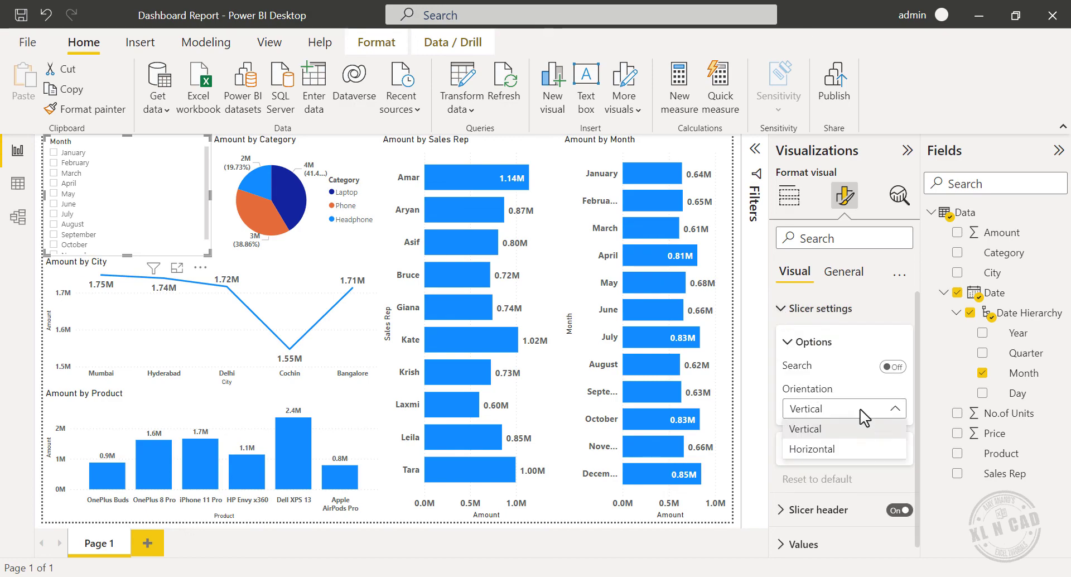
{"action": "left_click", "coordinate": [843, 455]}
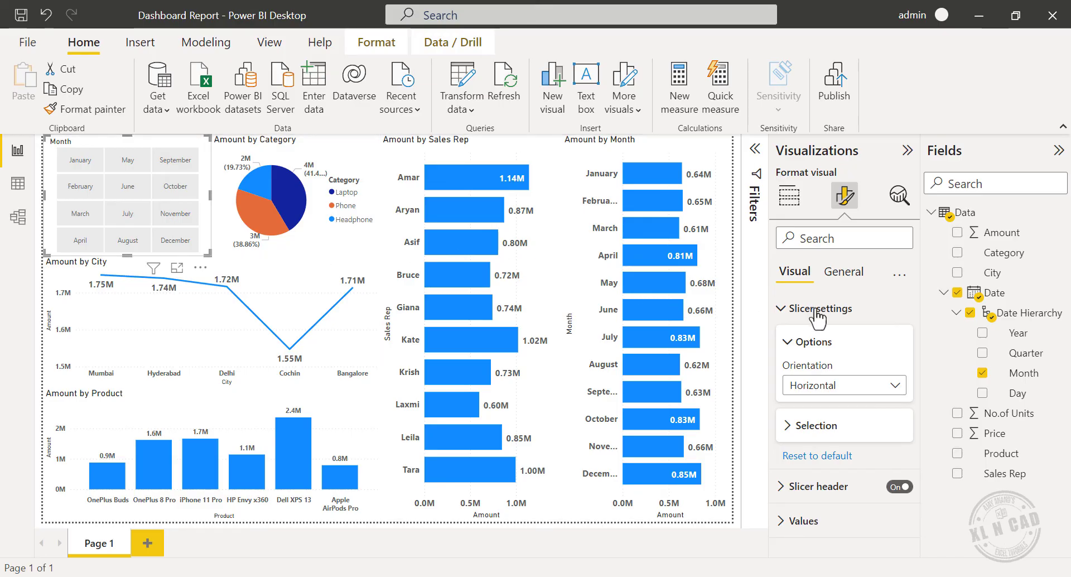
{"action": "left_click", "coordinate": [783, 521]}
{"action": "scroll", "coordinate": [831, 433], "scroll_direction": "down", "scroll_amount": 4}
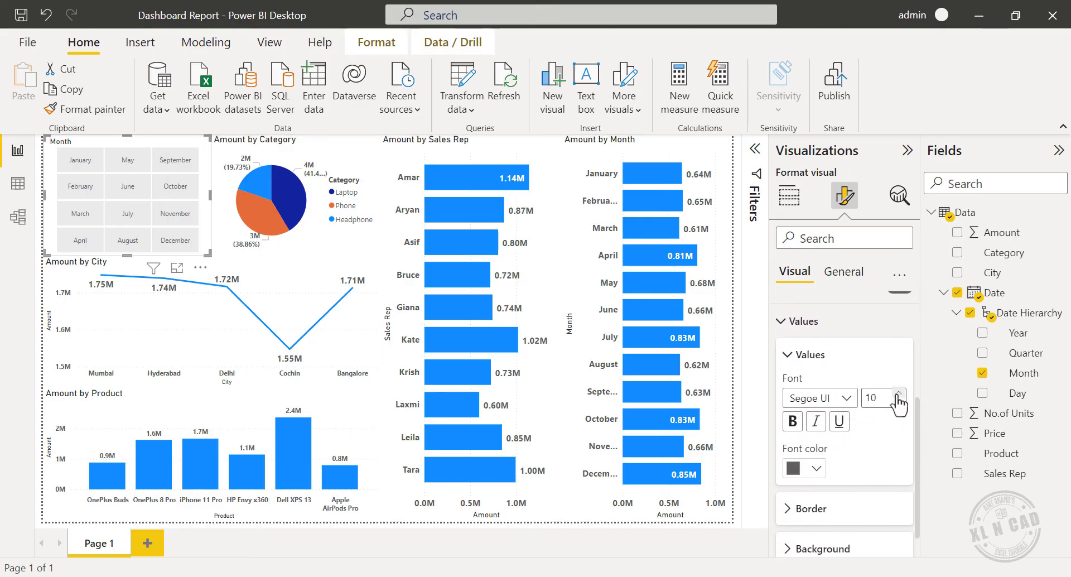
{"action": "left_click", "coordinate": [796, 428]}
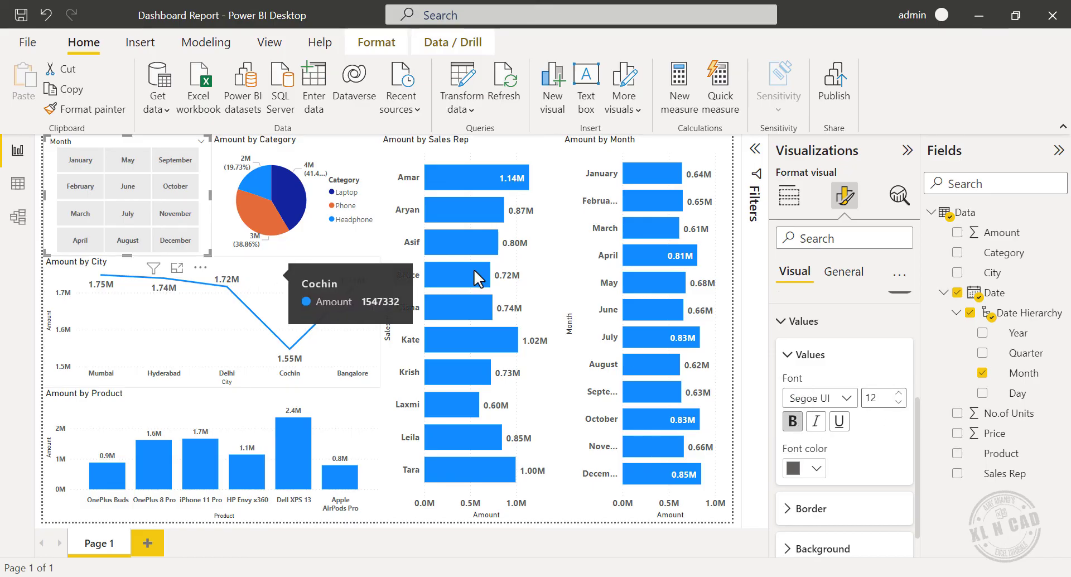
{"action": "left_click", "coordinate": [907, 150]}
{"action": "left_click", "coordinate": [831, 327]}
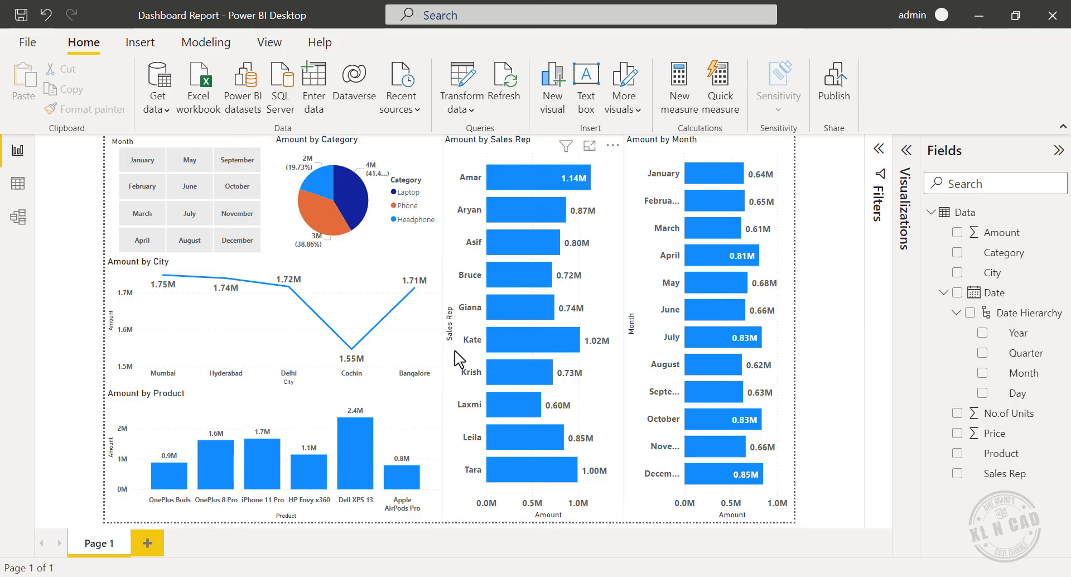
{"action": "left_click", "coordinate": [143, 188]}
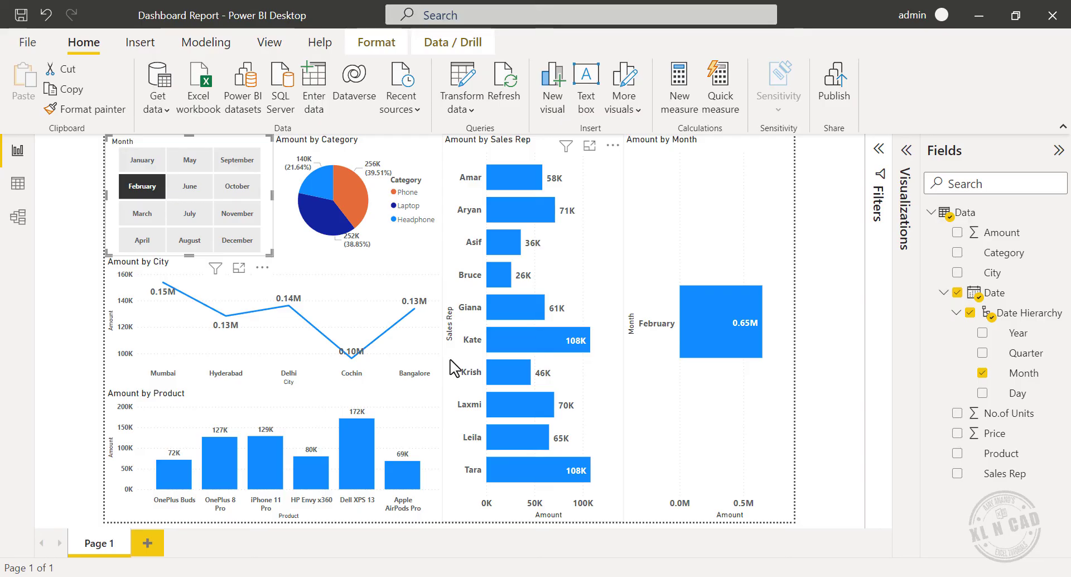
{"action": "left_click", "coordinate": [234, 215]}
{"action": "left_click", "coordinate": [202, 163]}
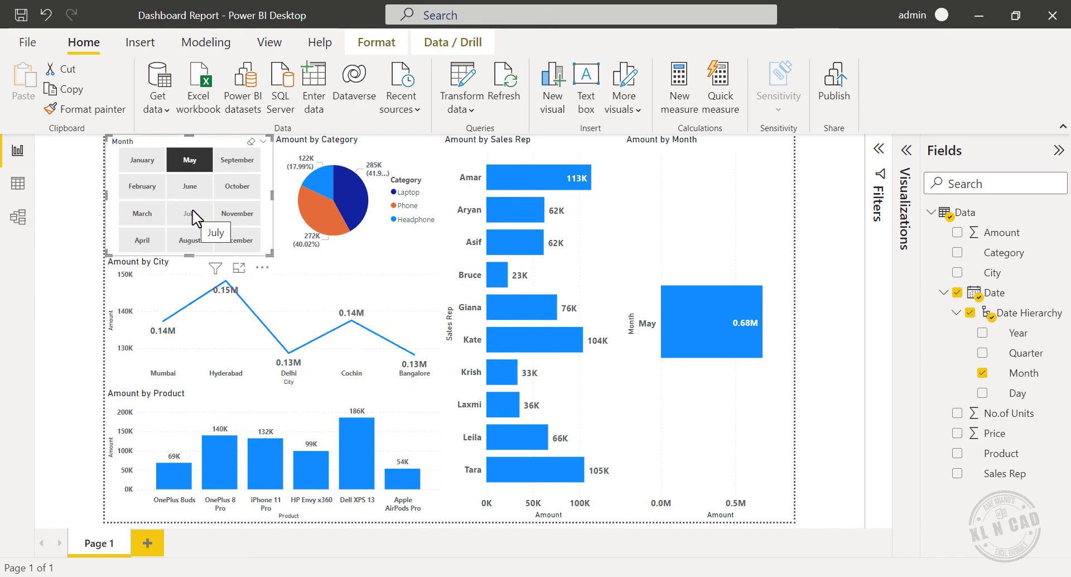
{"action": "key", "text": "ctrl"}
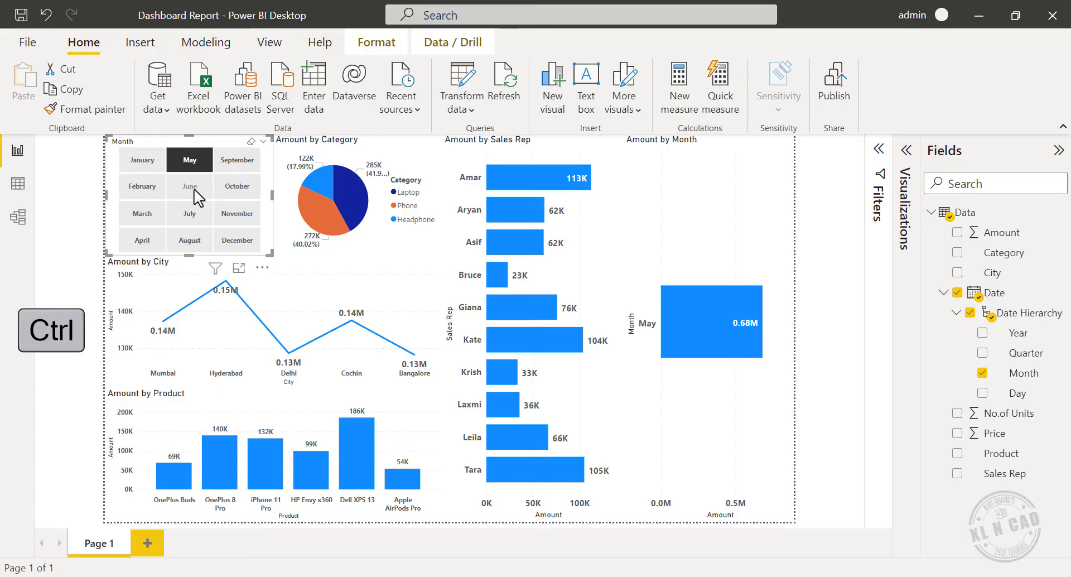
{"action": "left_click", "coordinate": [196, 196], "text": "ctrl"}
{"action": "left_click", "coordinate": [198, 215], "text": "ctrl"}
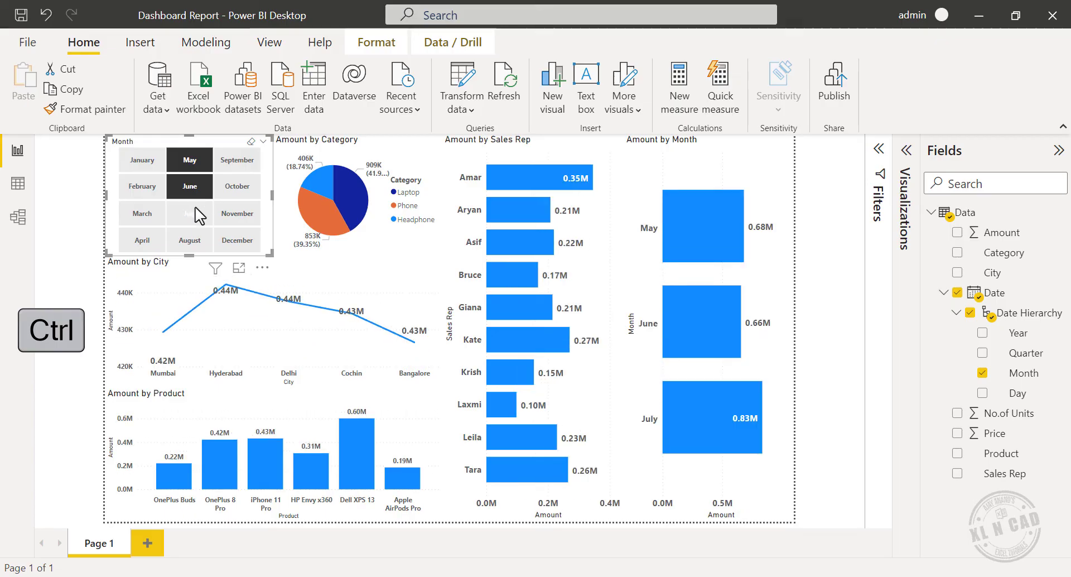
{"action": "left_click", "coordinate": [237, 213], "text": "ctrl"}
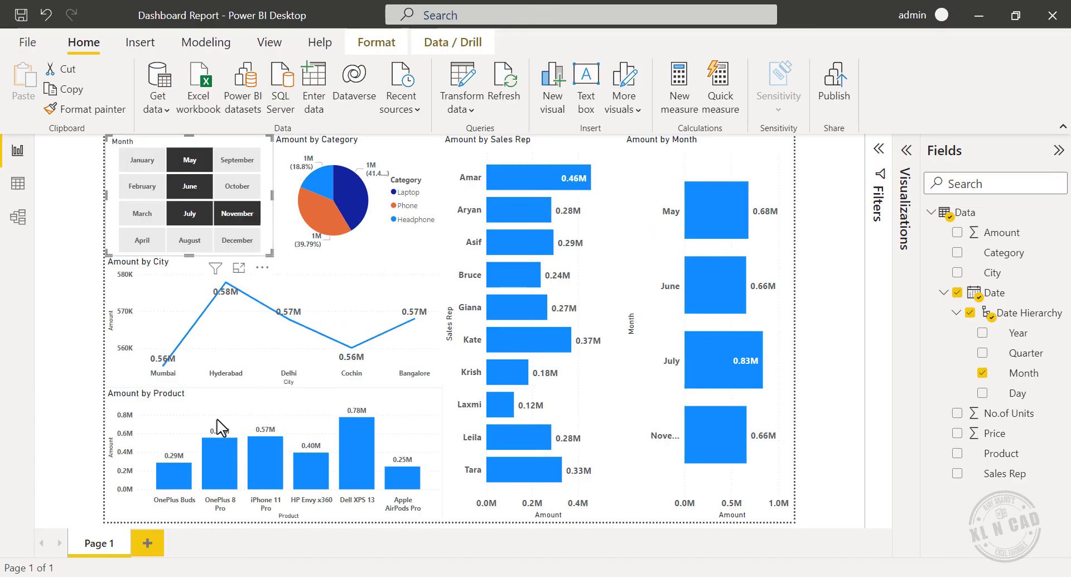
{"action": "left_click", "coordinate": [225, 215]}
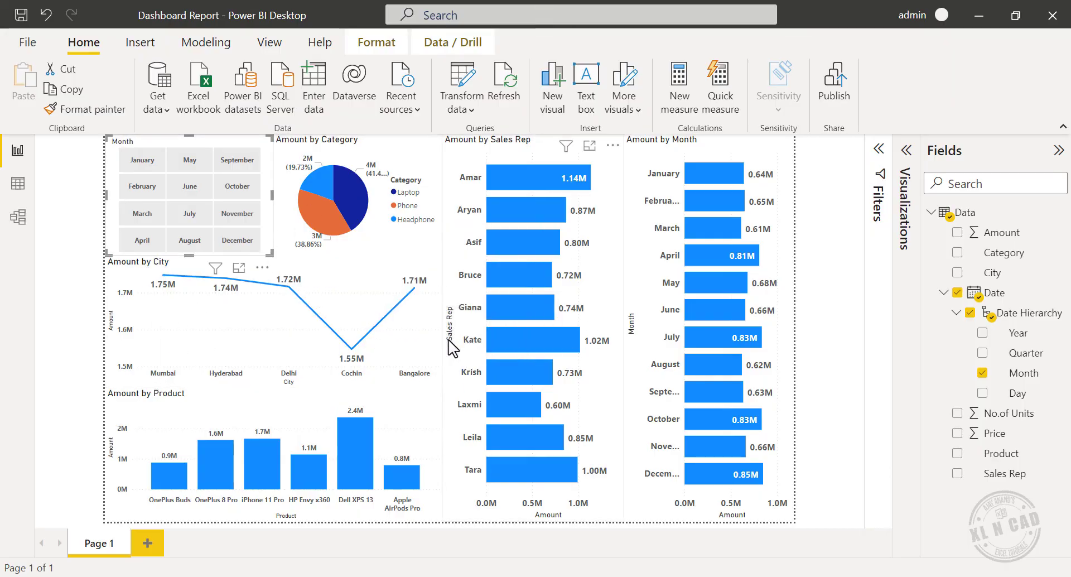
Step: Try the green, Classic, Classroom and dark themes, testing pie slice highlighting
{"action": "left_click", "coordinate": [282, 44]}
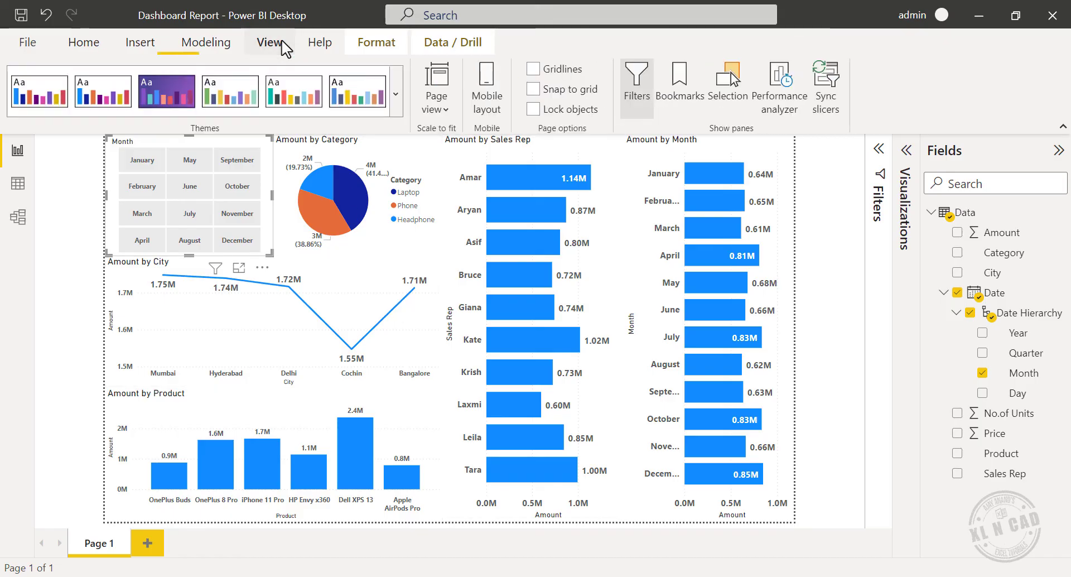
{"action": "left_click", "coordinate": [233, 92]}
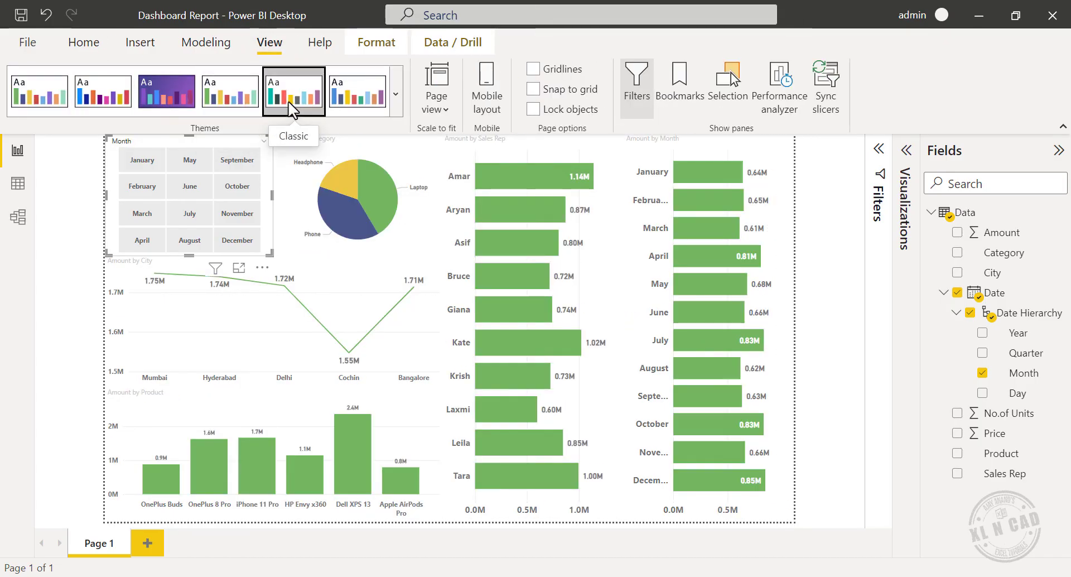
{"action": "left_click", "coordinate": [291, 106]}
{"action": "left_click", "coordinate": [349, 98]}
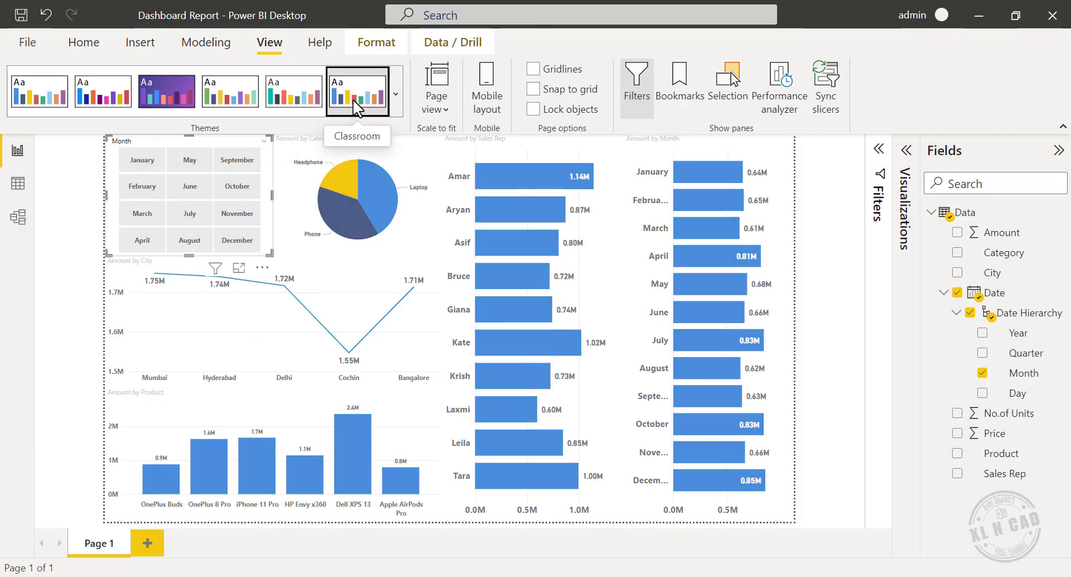
{"action": "left_click", "coordinate": [393, 98]}
{"action": "left_click", "coordinate": [82, 346]}
{"action": "left_click", "coordinate": [356, 202]}
{"action": "left_click", "coordinate": [319, 182]}
Step: Apply the blue patterned-background theme and test cross-filtering by Phone, Asif and Kate
{"action": "left_click", "coordinate": [395, 94]}
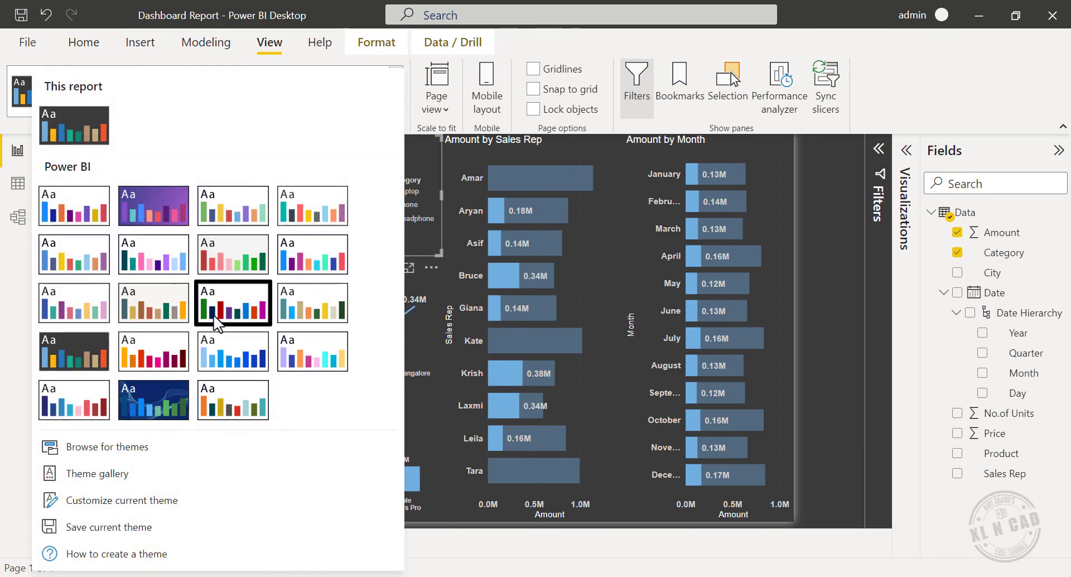
{"action": "left_click", "coordinate": [176, 380]}
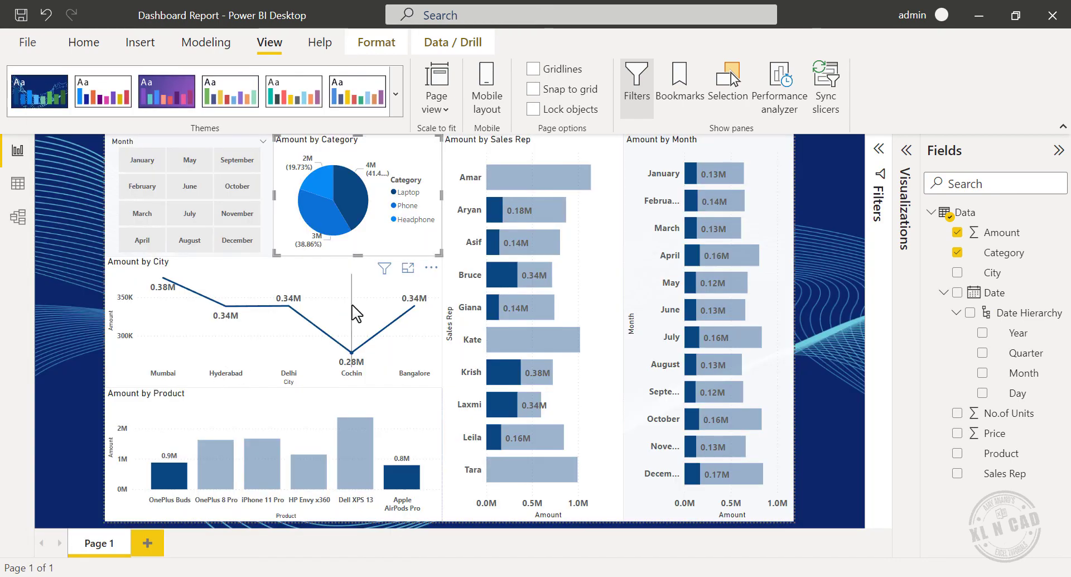
{"action": "left_click", "coordinate": [324, 216]}
{"action": "left_click", "coordinate": [324, 215]}
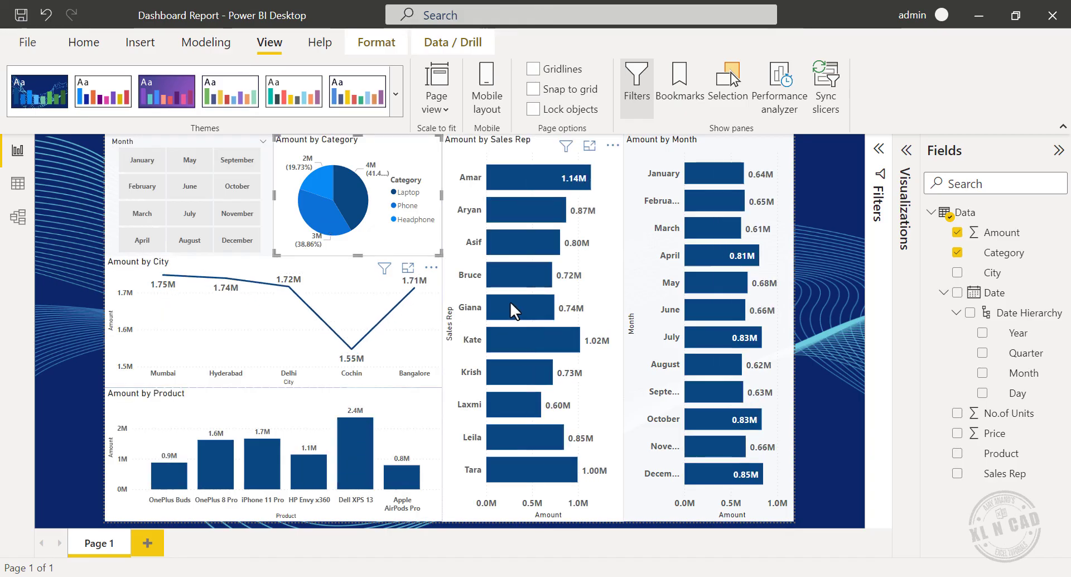
{"action": "left_click", "coordinate": [528, 242]}
{"action": "left_click", "coordinate": [519, 340]}
Step: Test product cross-filters (Dell XPS 13, iPhone 11 Pro, OnePlus 8 Pro), clear them, then show all themes
{"action": "left_click", "coordinate": [356, 447]}
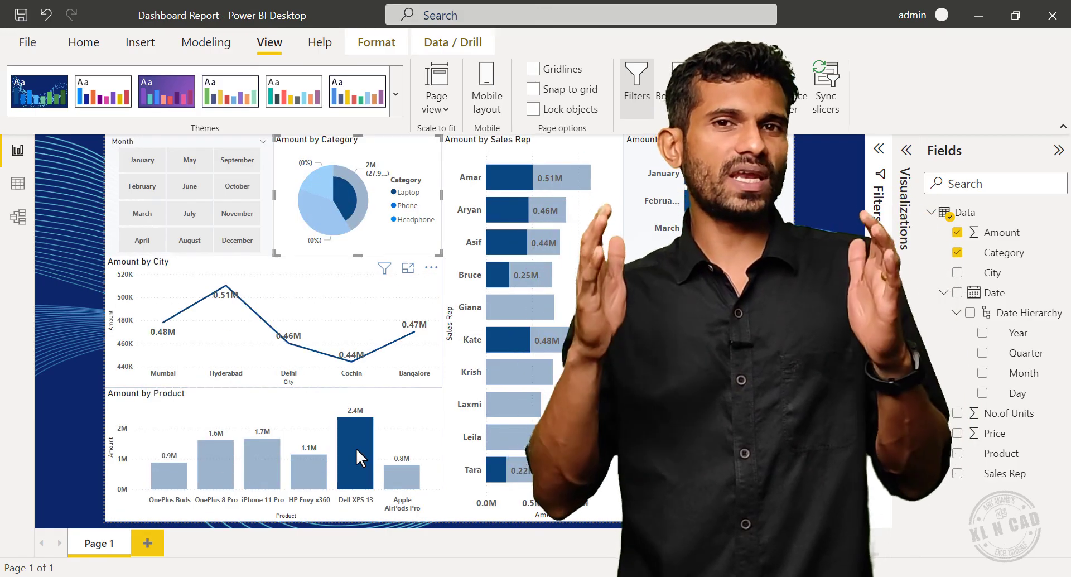
{"action": "left_click", "coordinate": [258, 460], "text": "ctrl"}
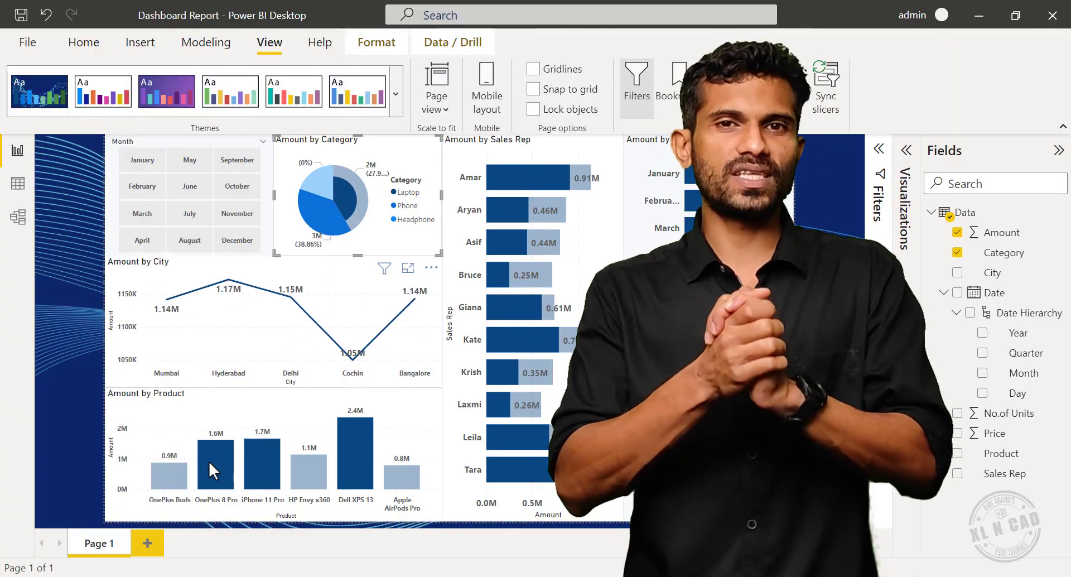
{"action": "left_click", "coordinate": [208, 460]}
{"action": "left_click", "coordinate": [208, 461]}
{"action": "left_click", "coordinate": [395, 94]}
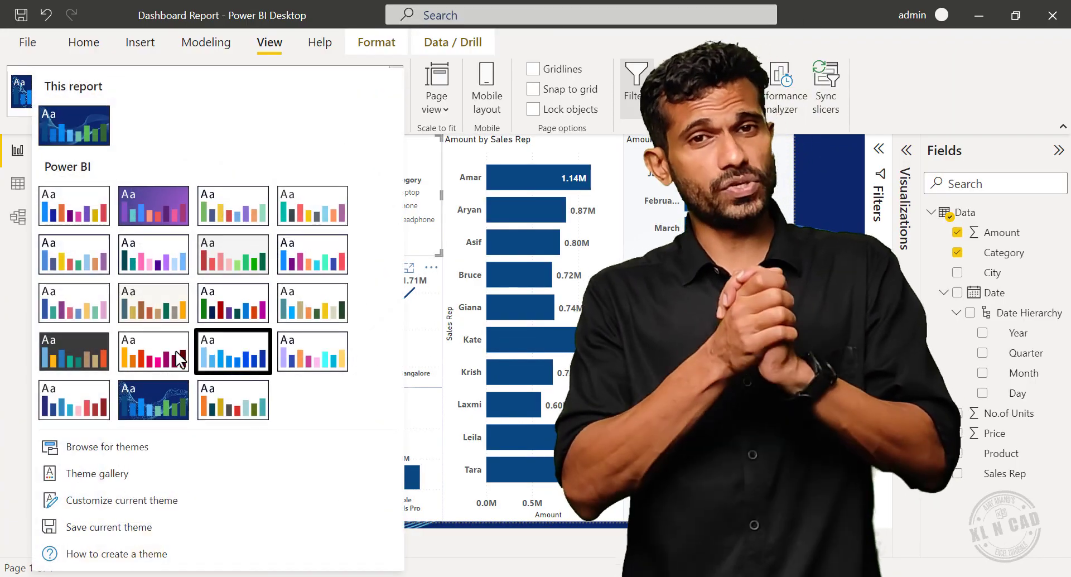